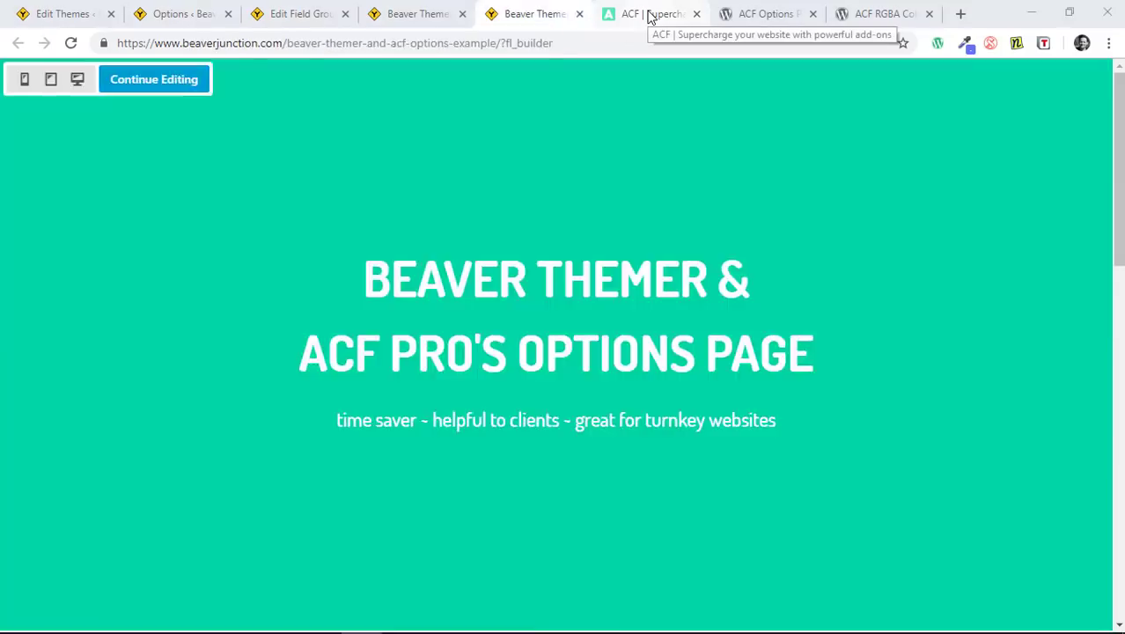
- Look up the ACF Options Page add-on details, then return to the Beaver Junction page preview
click(648, 14)
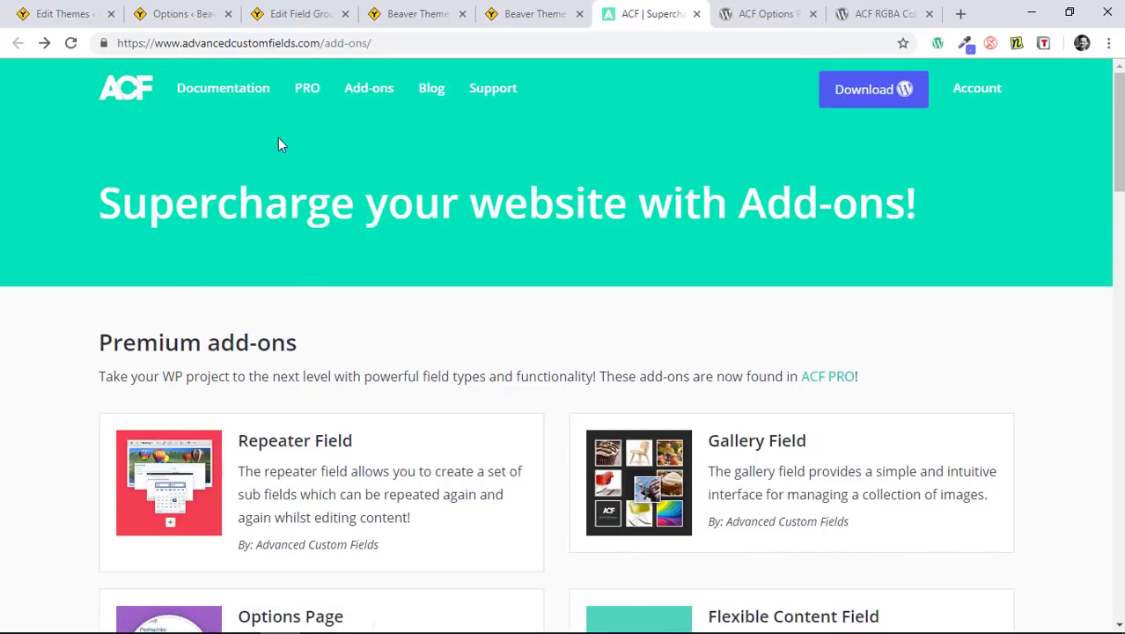
scroll(384, 361, down, 1)
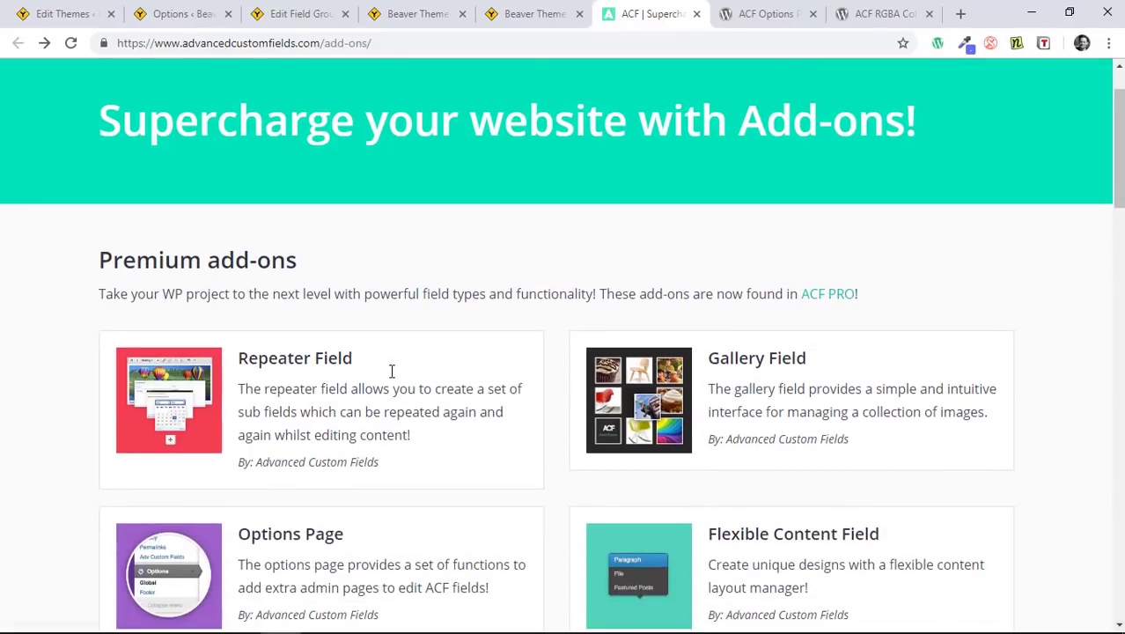
click(295, 533)
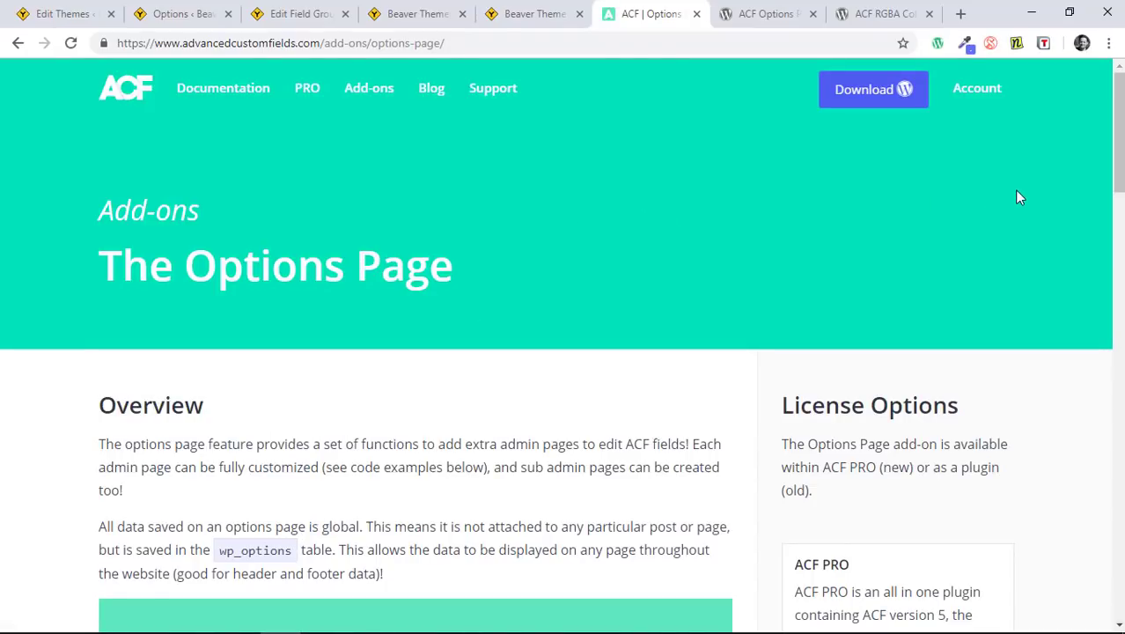
click(524, 16)
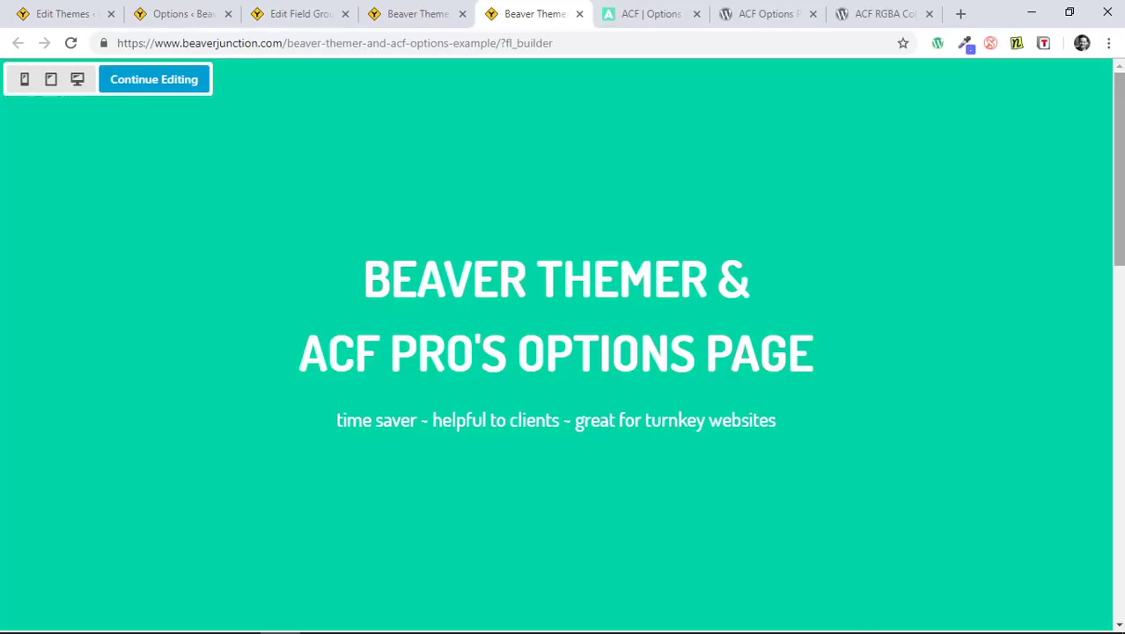
- Scroll through the Beaver Builder preview, past the statistics circles and footer, and back to the top
drag(1119, 159, 1118, 515)
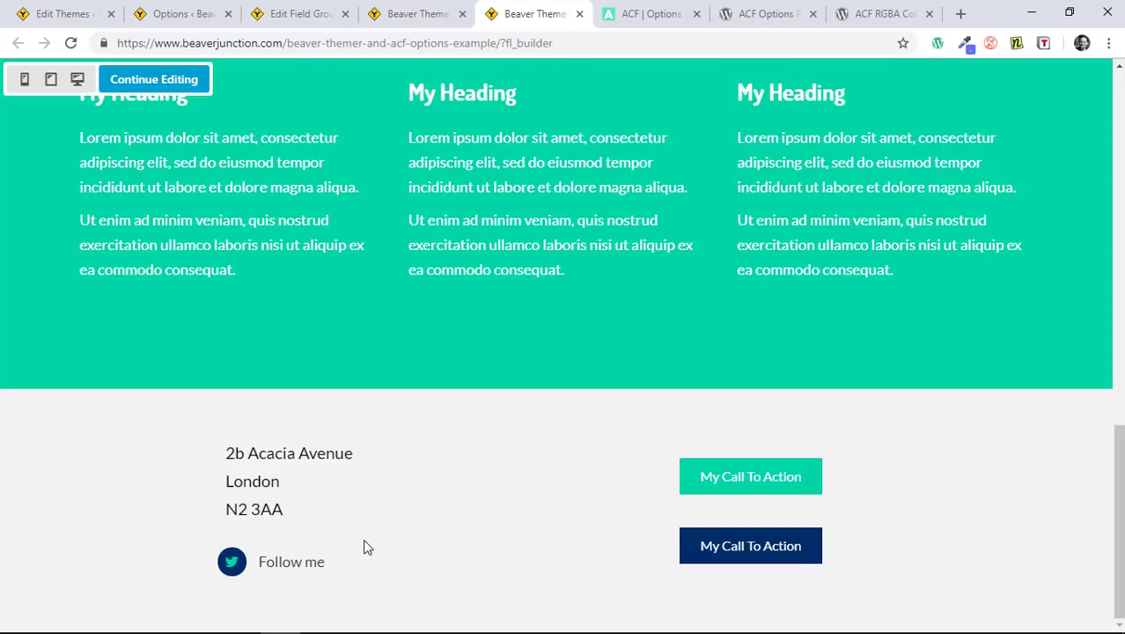
scroll(362, 373, up, 2)
scroll(396, 483, down, 2)
scroll(563, 380, up, 6)
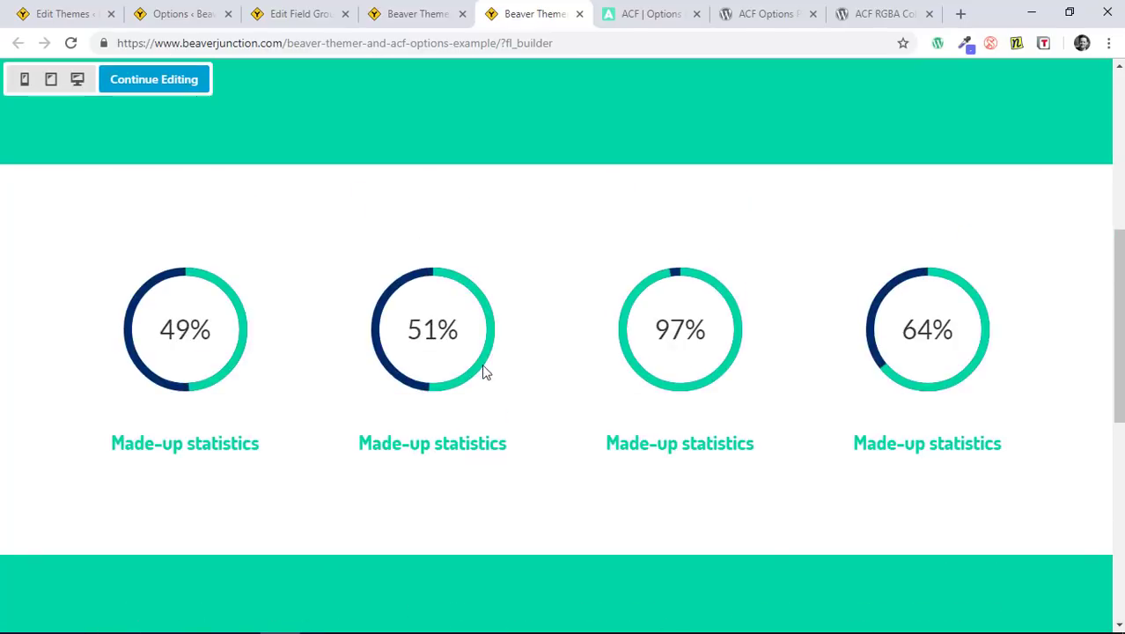
scroll(576, 313, up, 5)
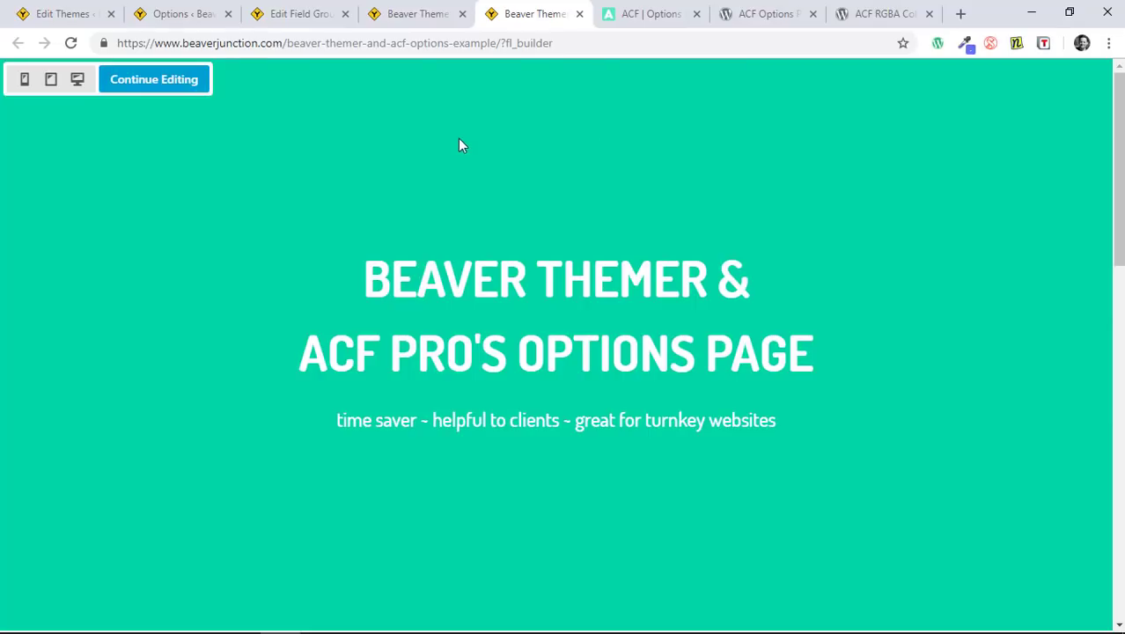
- On the ACF Options page, set Primary Color to yellow, Secondary to dark purple and Heading to black
click(173, 15)
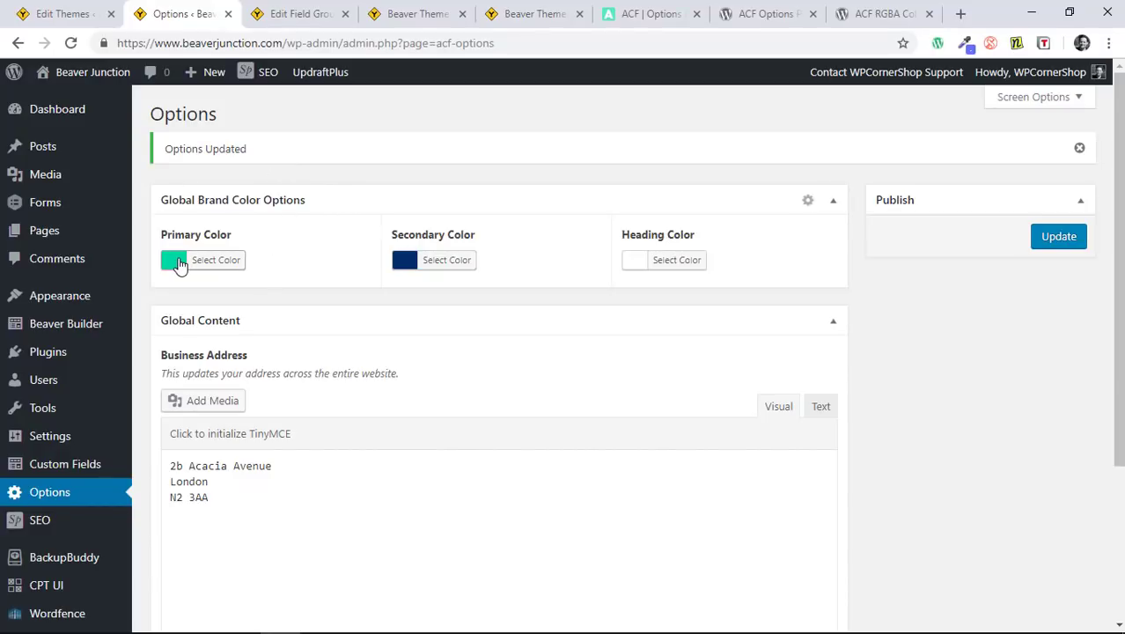
click(179, 262)
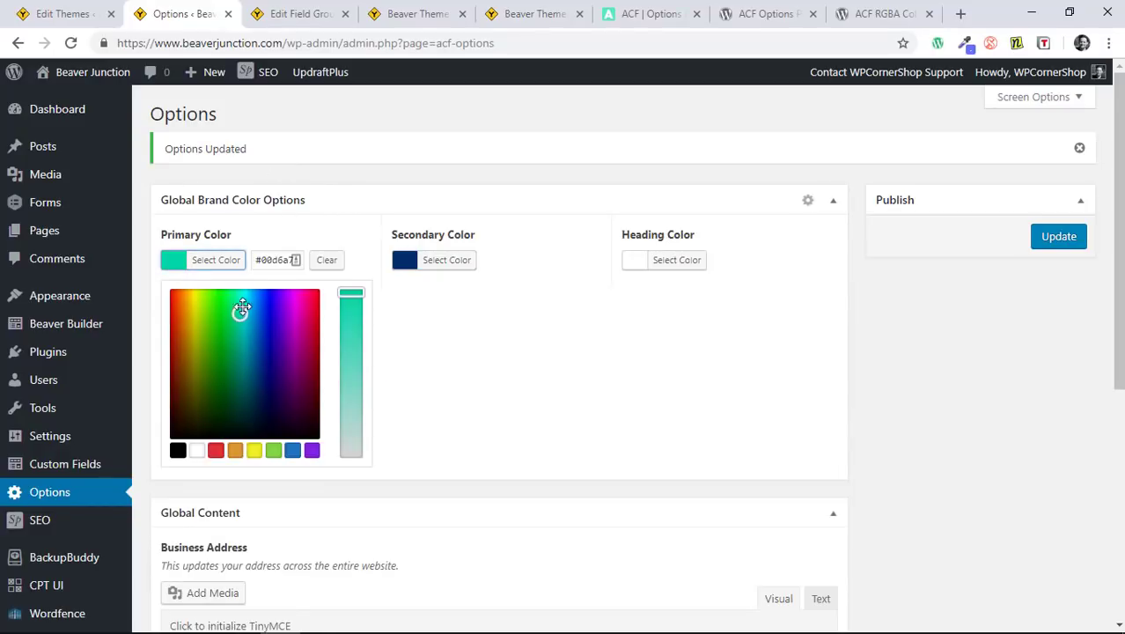
drag(242, 314, 195, 306)
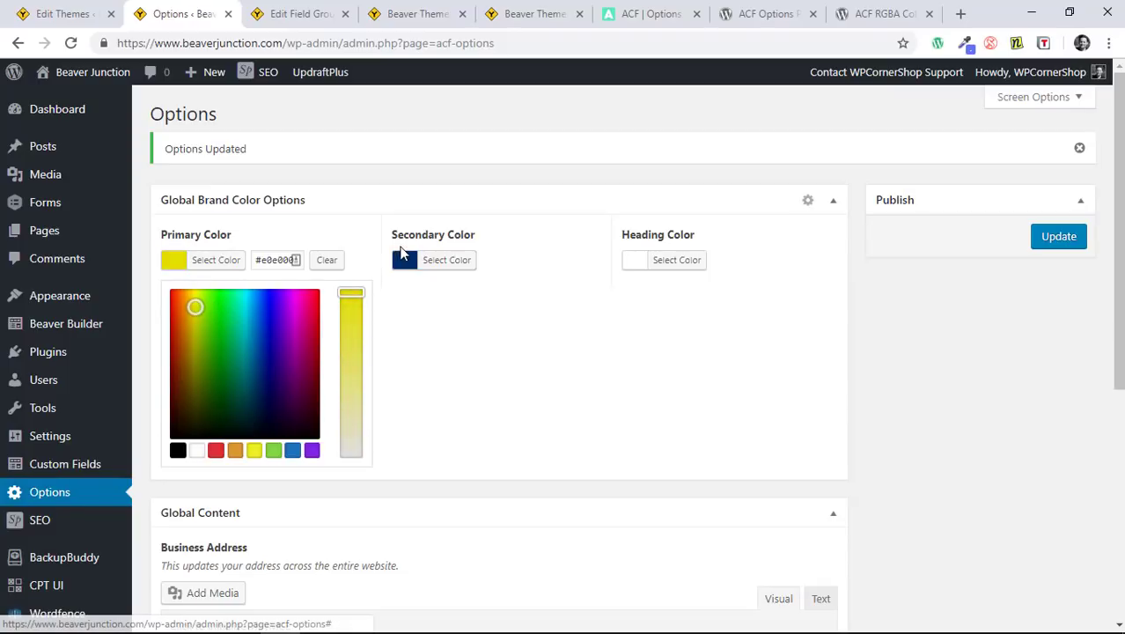
click(404, 262)
drag(491, 377, 527, 388)
click(640, 260)
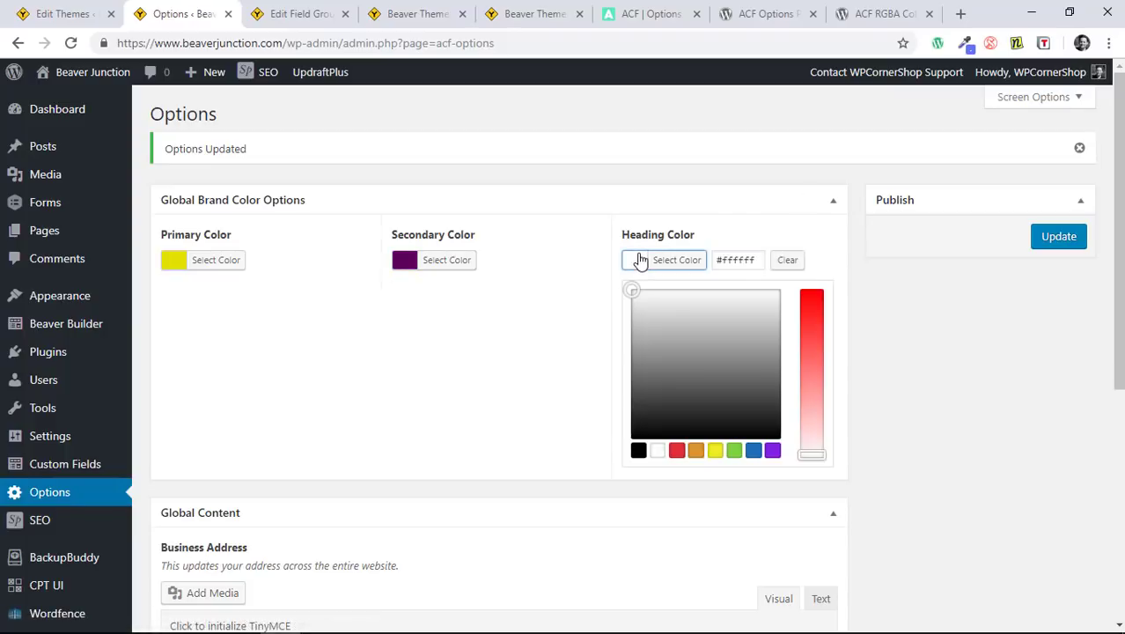
click(638, 450)
click(445, 395)
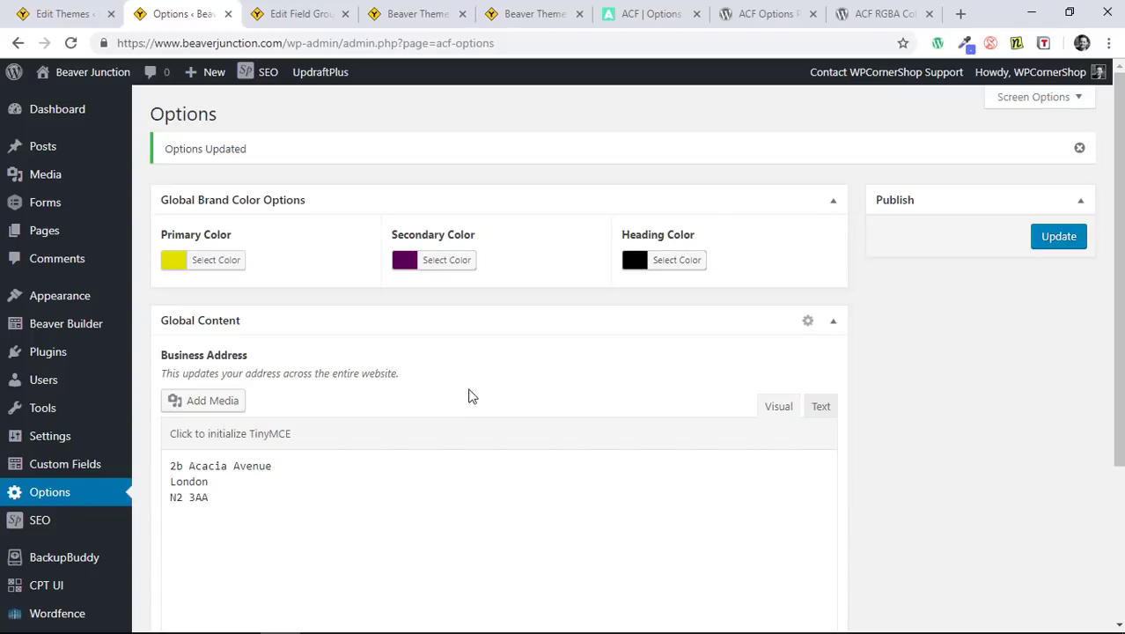
- Change the Business Address house number from 2b to 1a
scroll(463, 363, down, 1)
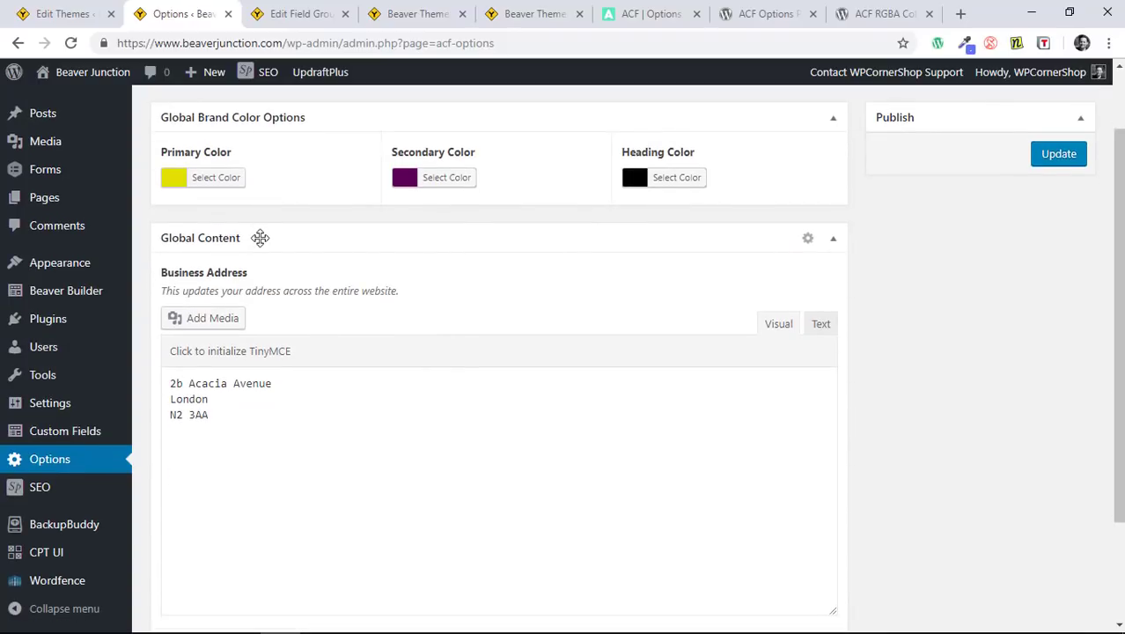
click(185, 383)
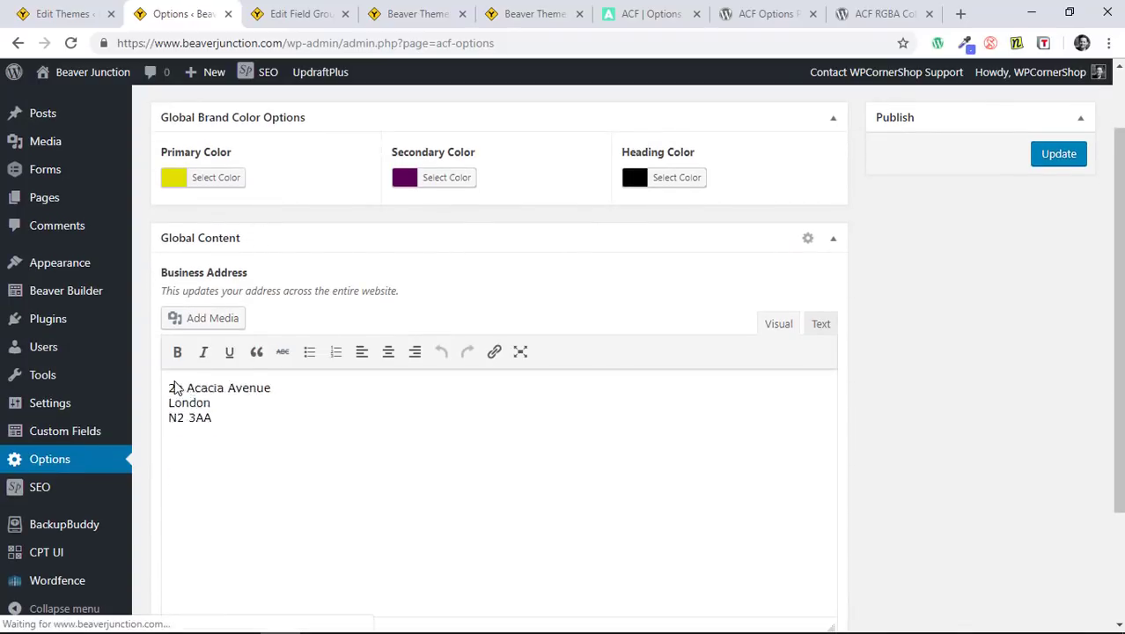
double_click(177, 390)
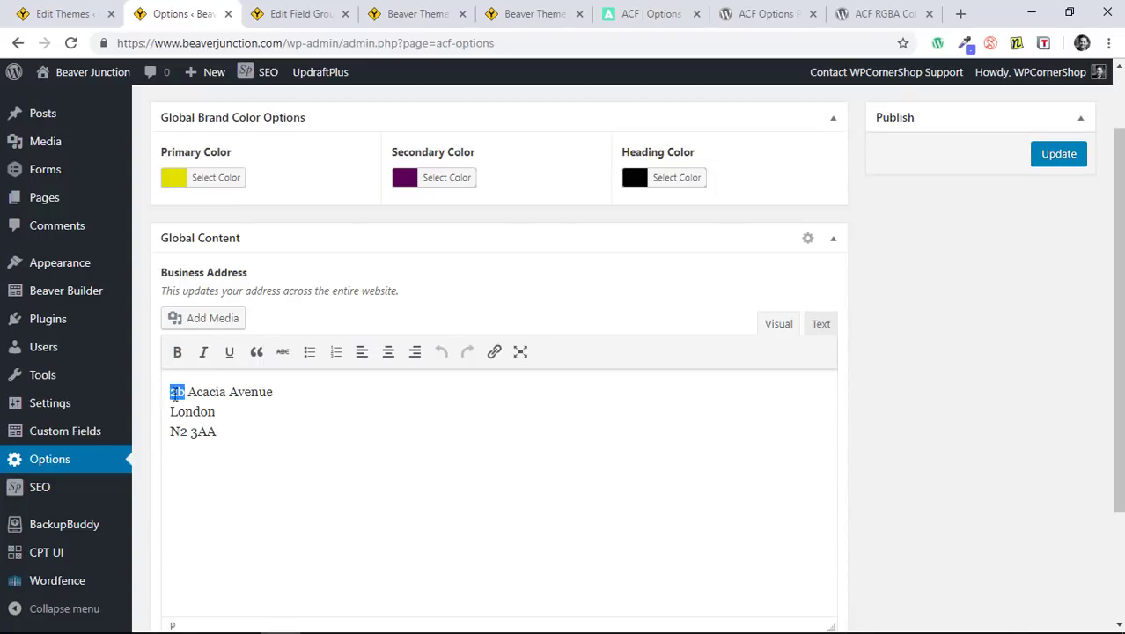
text(1)
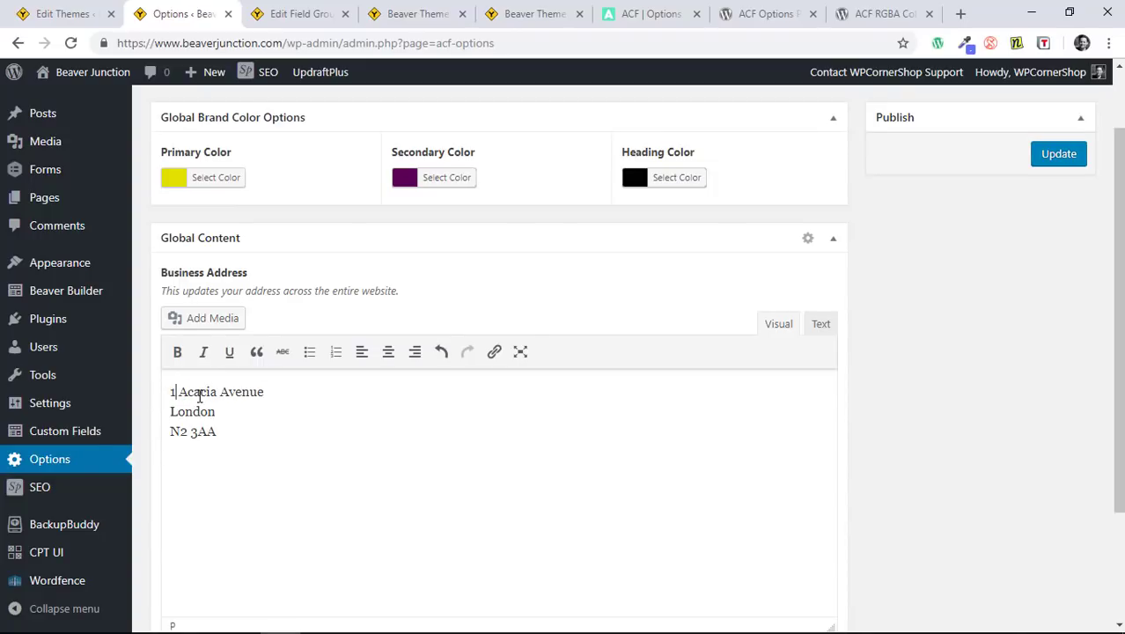
text(a)
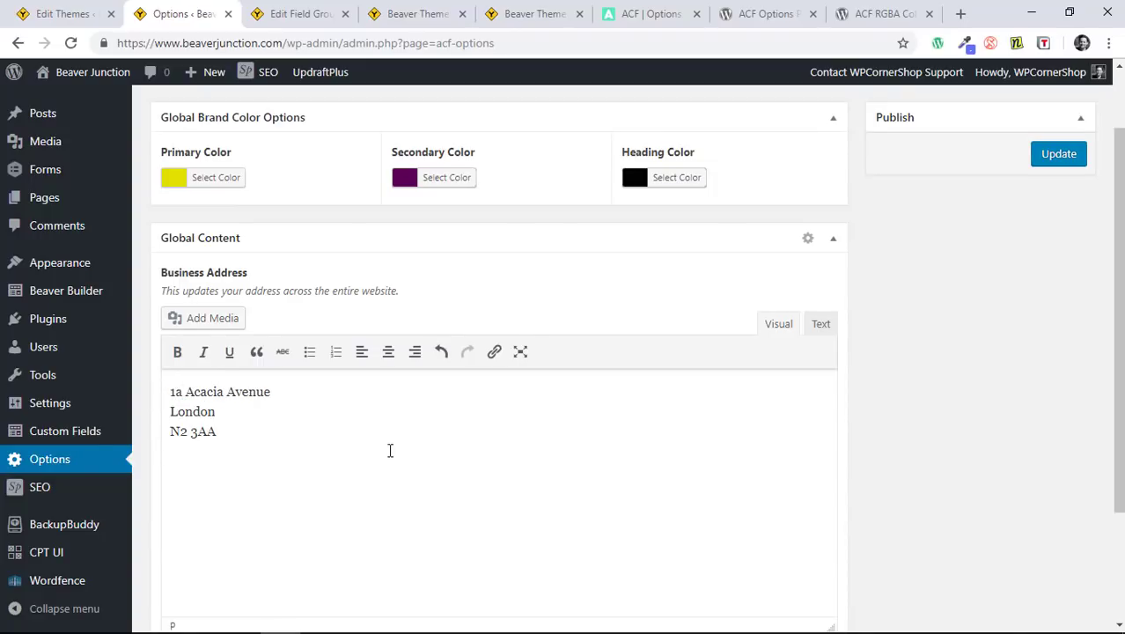
- Empty the Twitter URL field and save the options with Update
scroll(391, 449, down, 2)
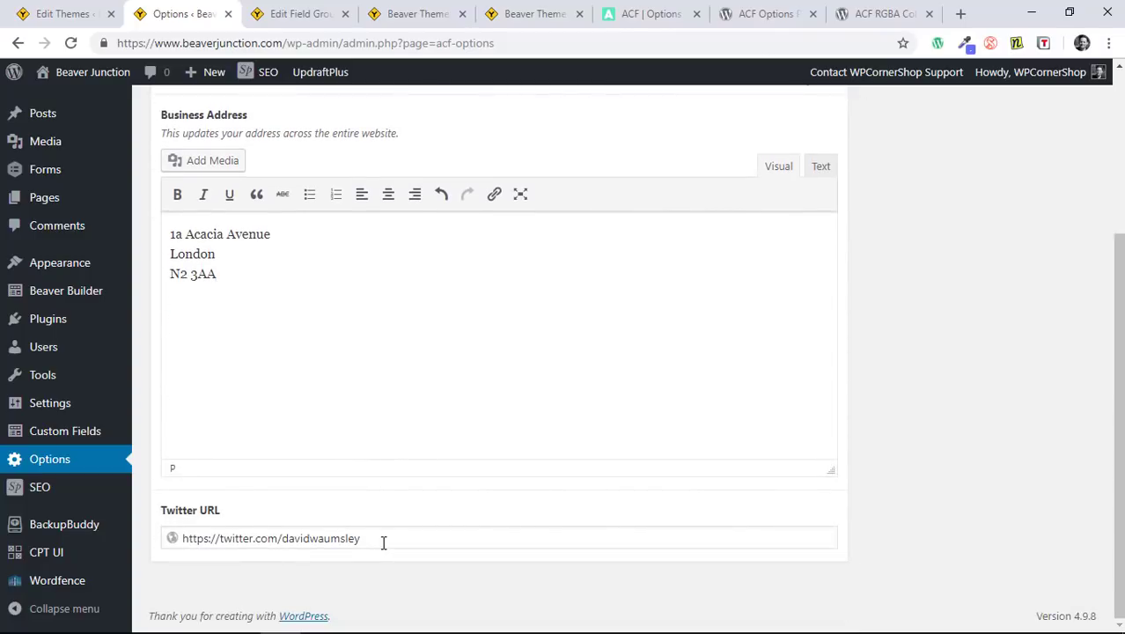
drag(382, 542, 172, 514)
key(BackSpace)
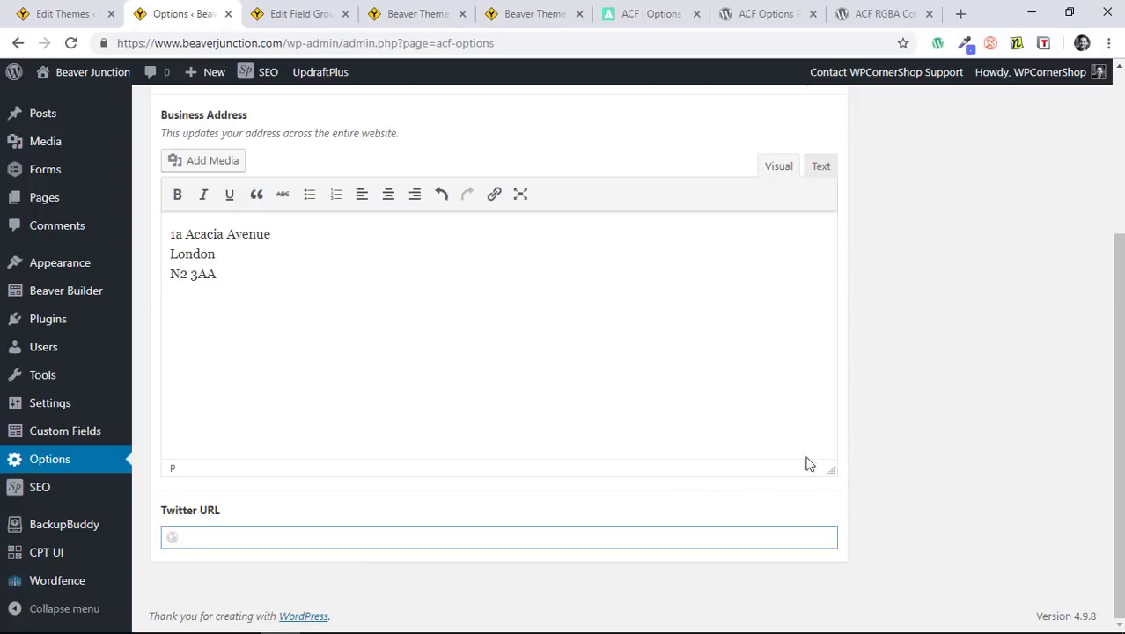
click(1051, 351)
scroll(1049, 348, up, 5)
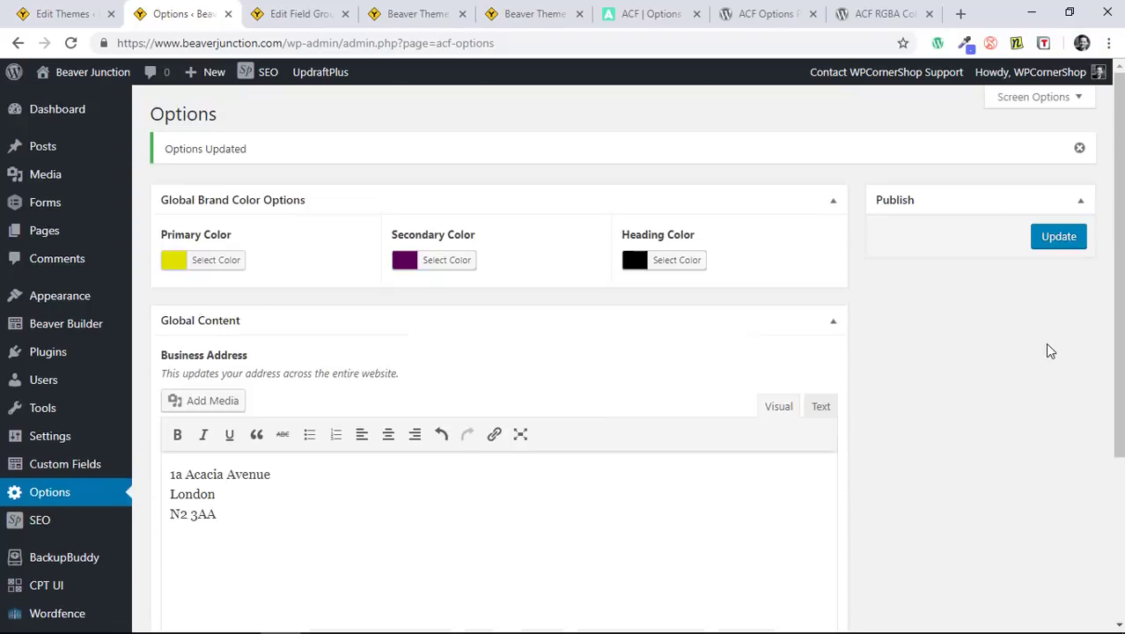
click(1052, 240)
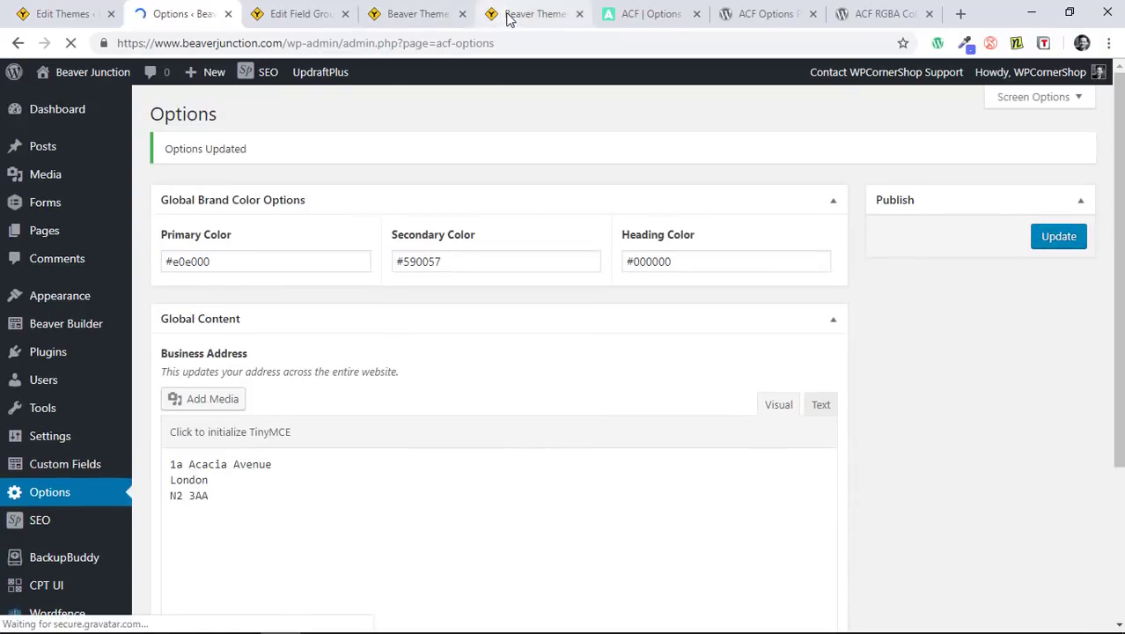
- Reload the builder editor and scroll down to check the yellow colours and the 1a Acacia Avenue footer
click(507, 16)
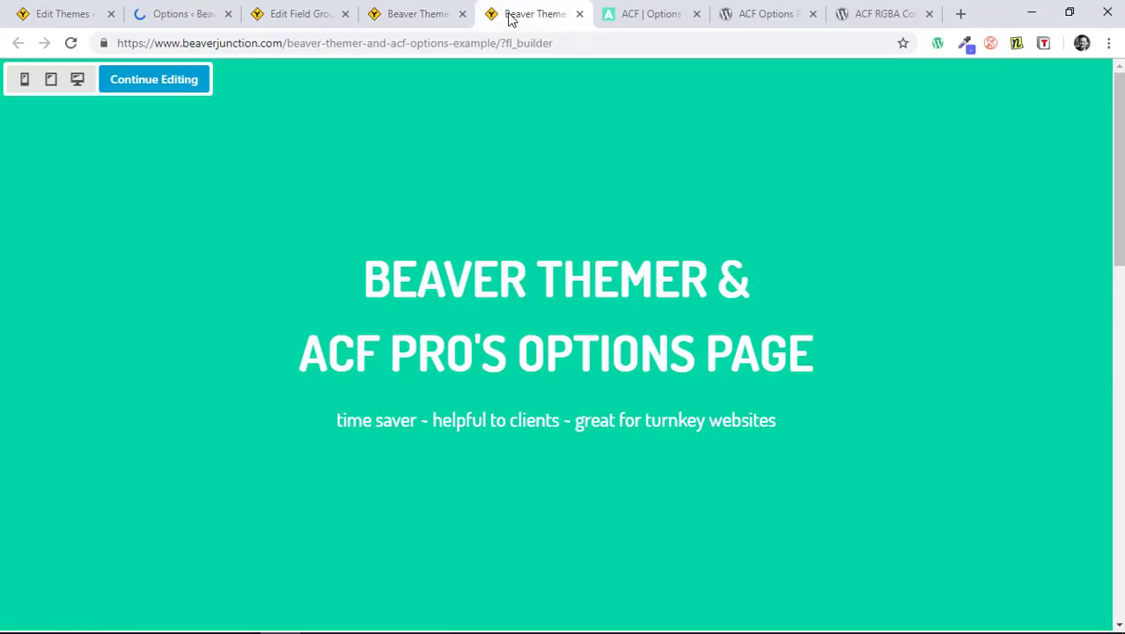
click(580, 46)
key(Return)
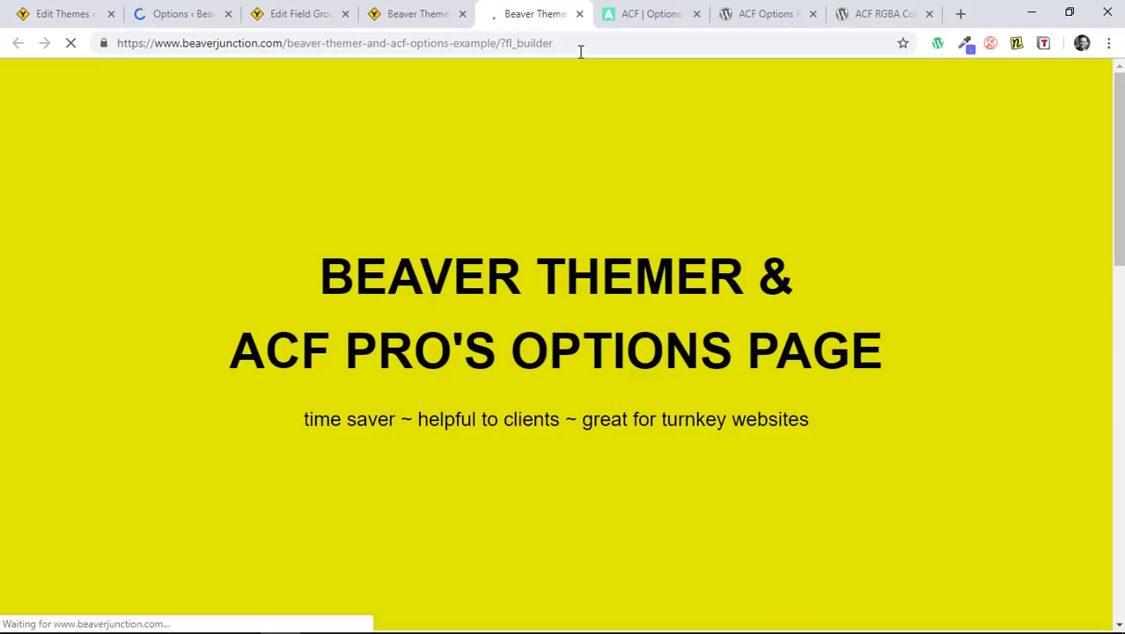
scroll(656, 209, down, 5)
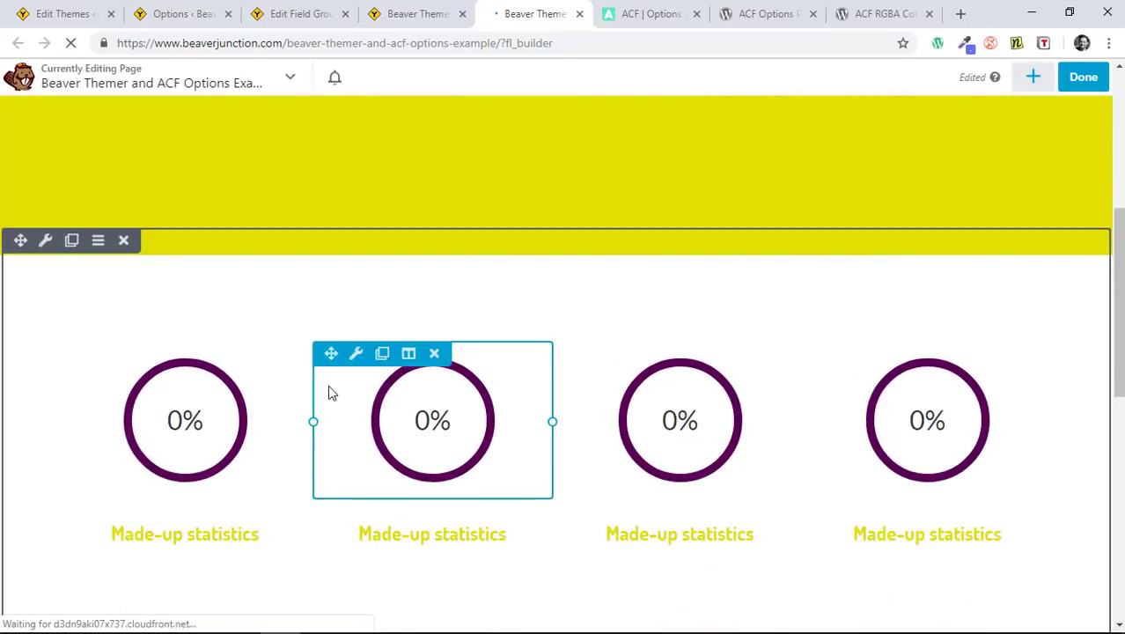
scroll(635, 358, down, 2)
scroll(636, 357, down, 6)
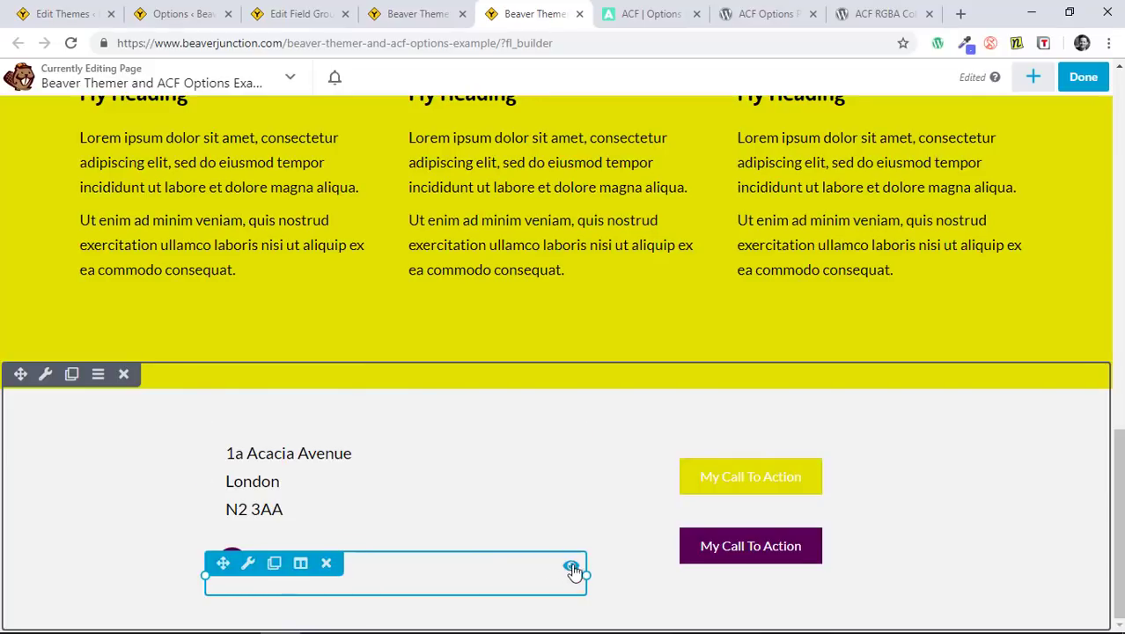
mouse_move(572, 569)
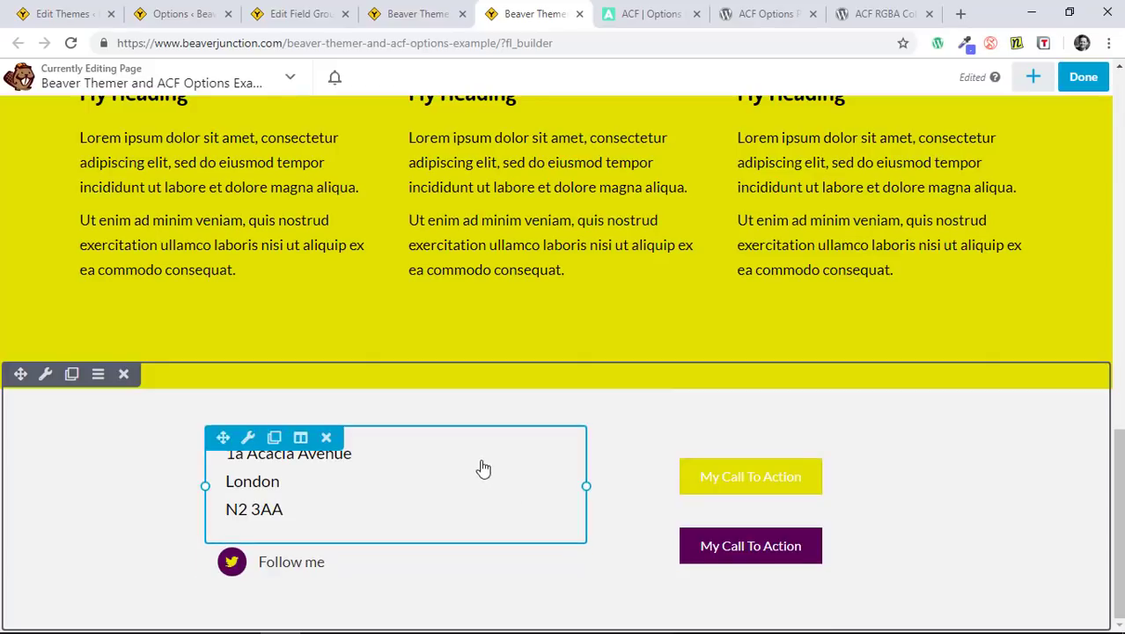
- Publish the page and review the live page's yellow and black styling
click(1083, 79)
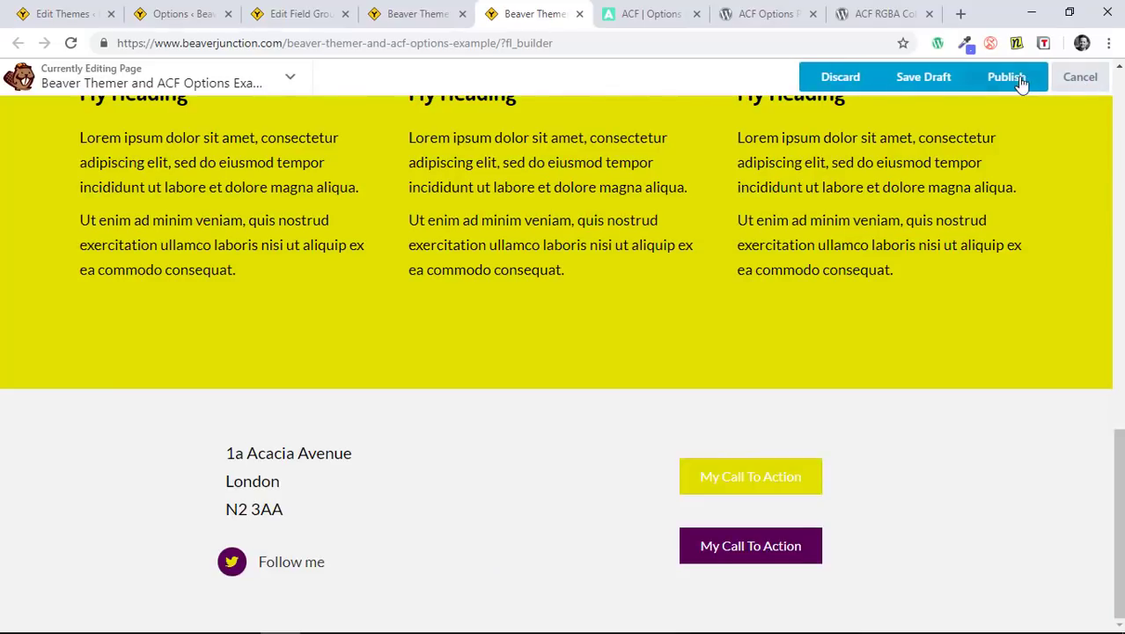
click(1004, 77)
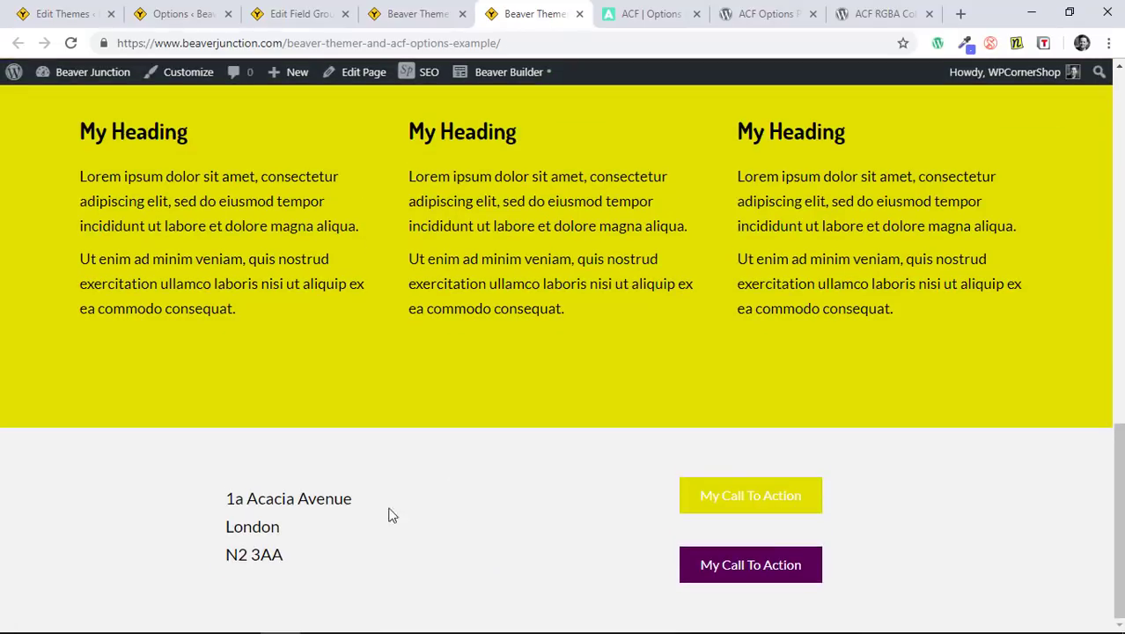
scroll(476, 499, up, 8)
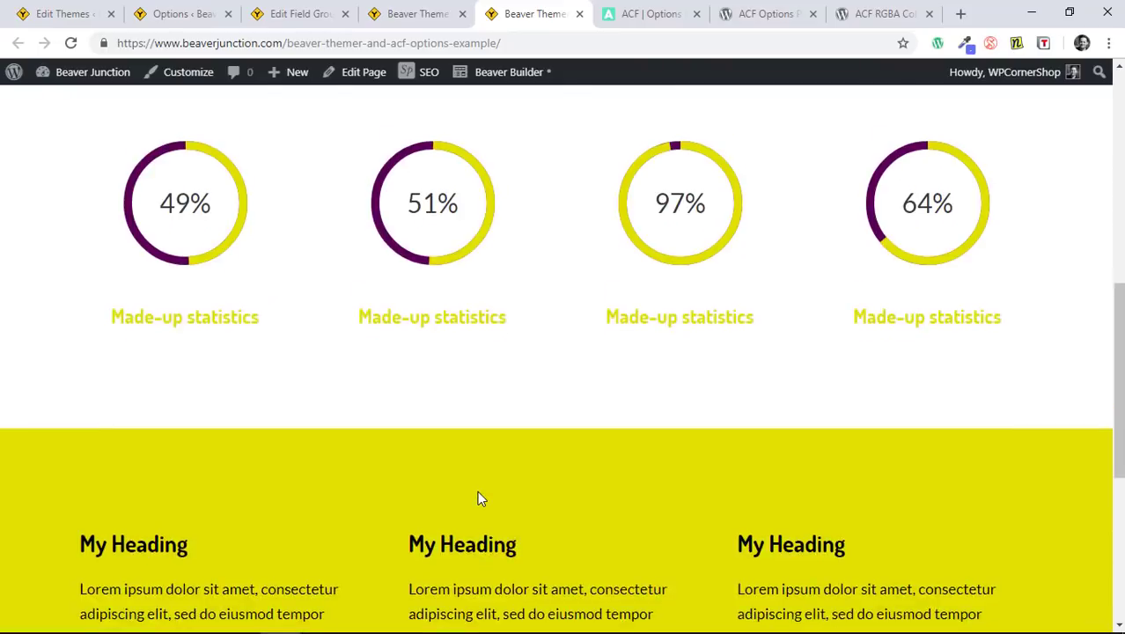
scroll(479, 498, up, 3)
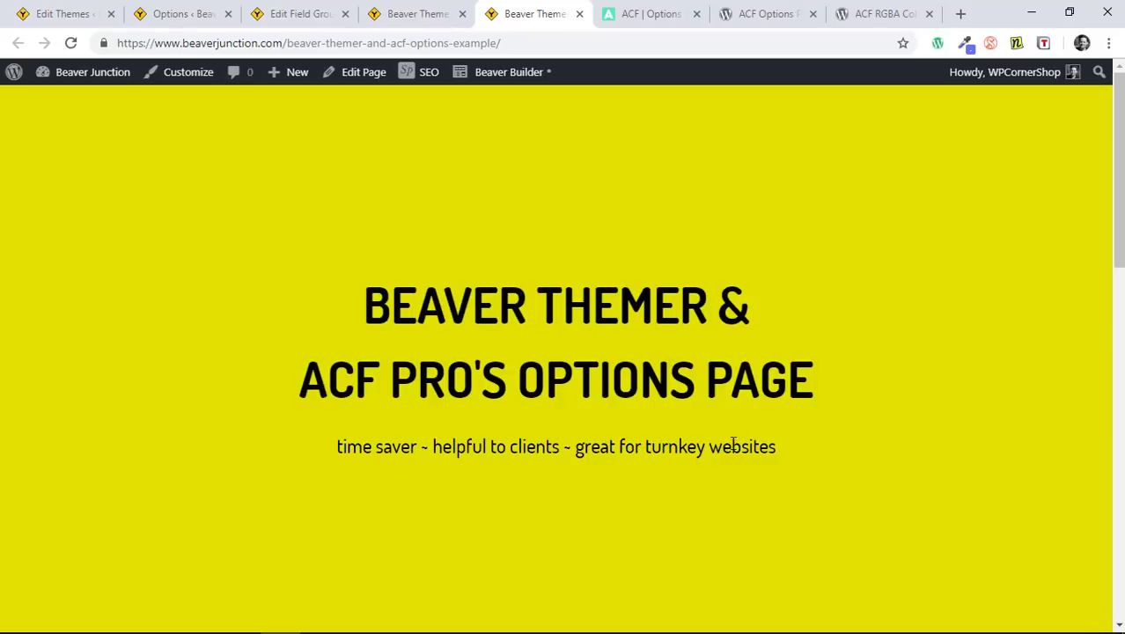
- Reopen the page in Beaver Builder with the content modules panel showing
mouse_move(505, 81)
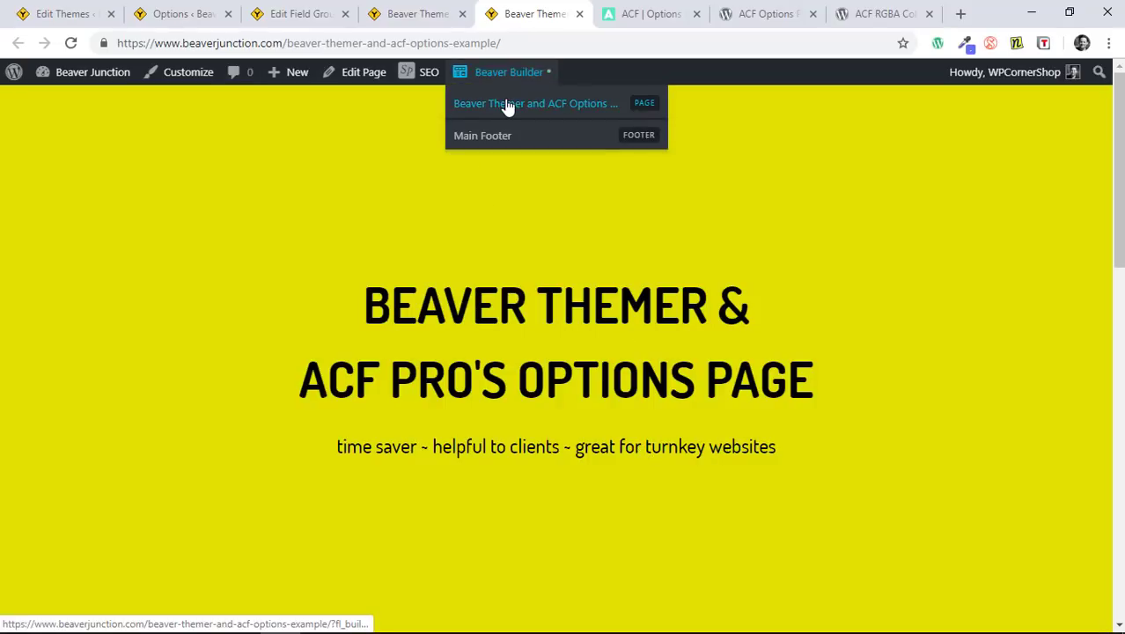
click(507, 106)
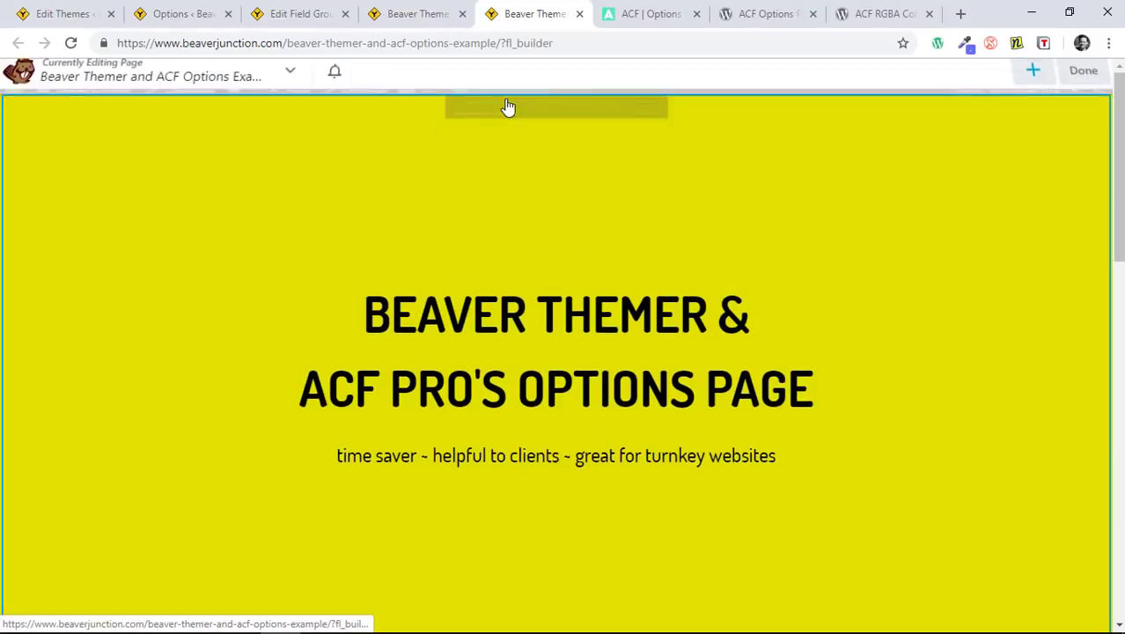
click(1040, 80)
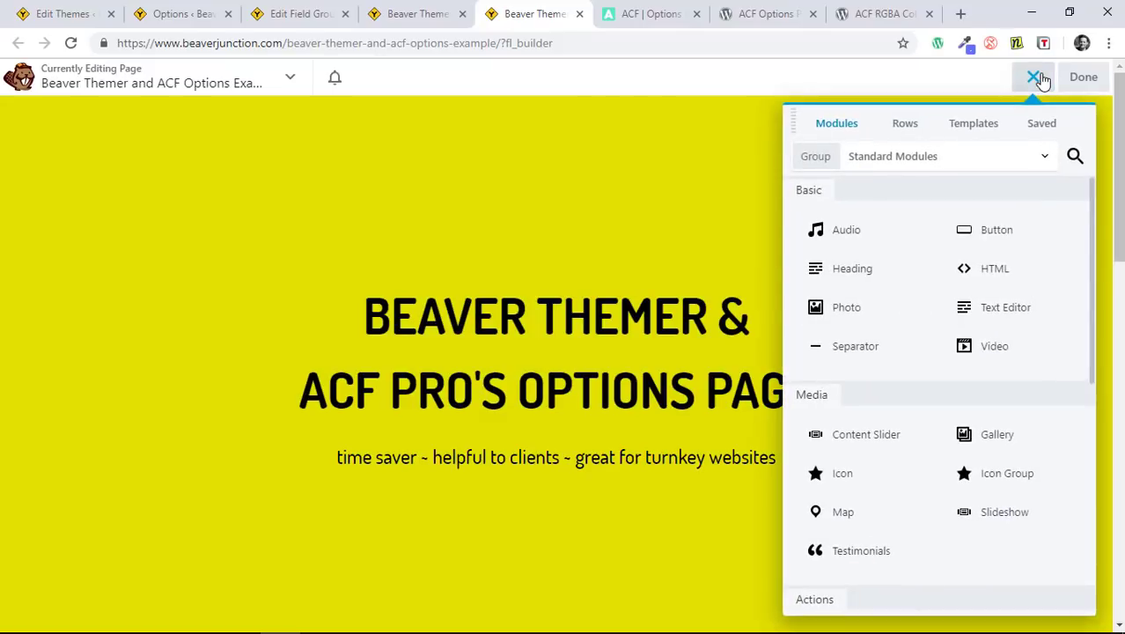
- Show the saved rows 3col - header-image-text and 123-Steps, dragging the 3col row out without adding it
click(1042, 130)
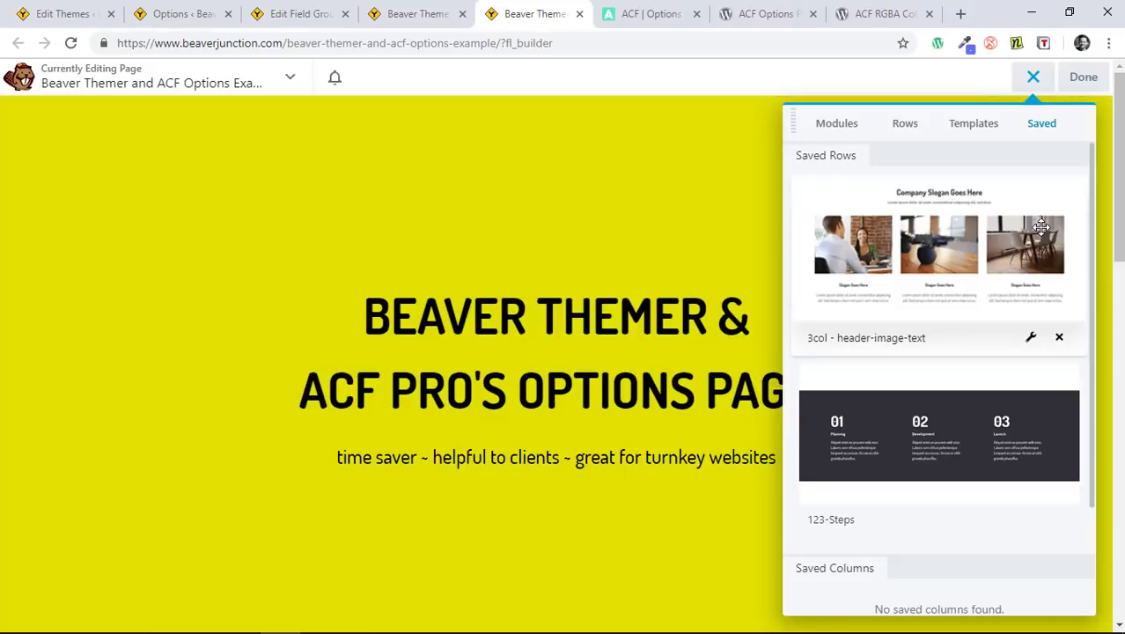
drag(1040, 226, 497, 130)
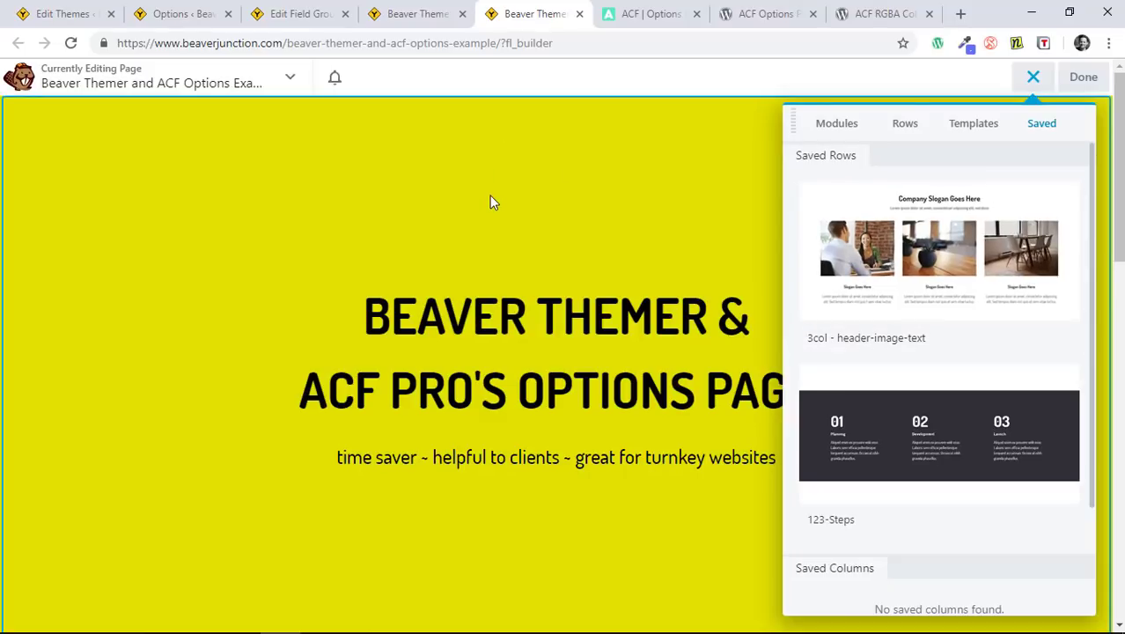
drag(520, 194, 401, 35)
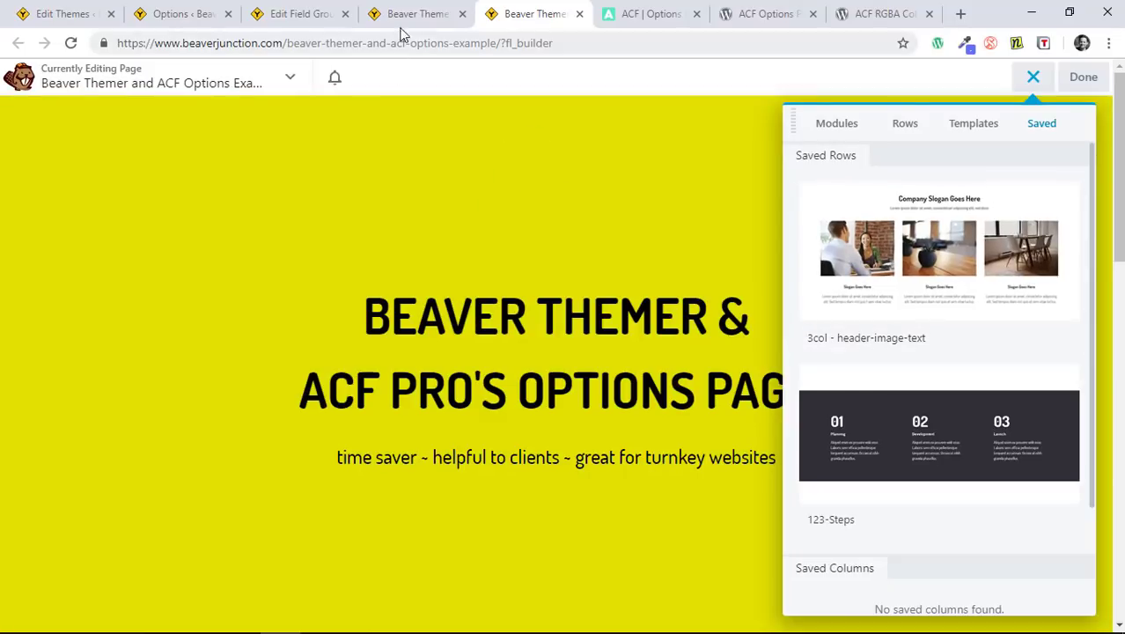
- Review the acf_add_options_page() snippet in the blog post, then view the child theme's functions.php
click(422, 13)
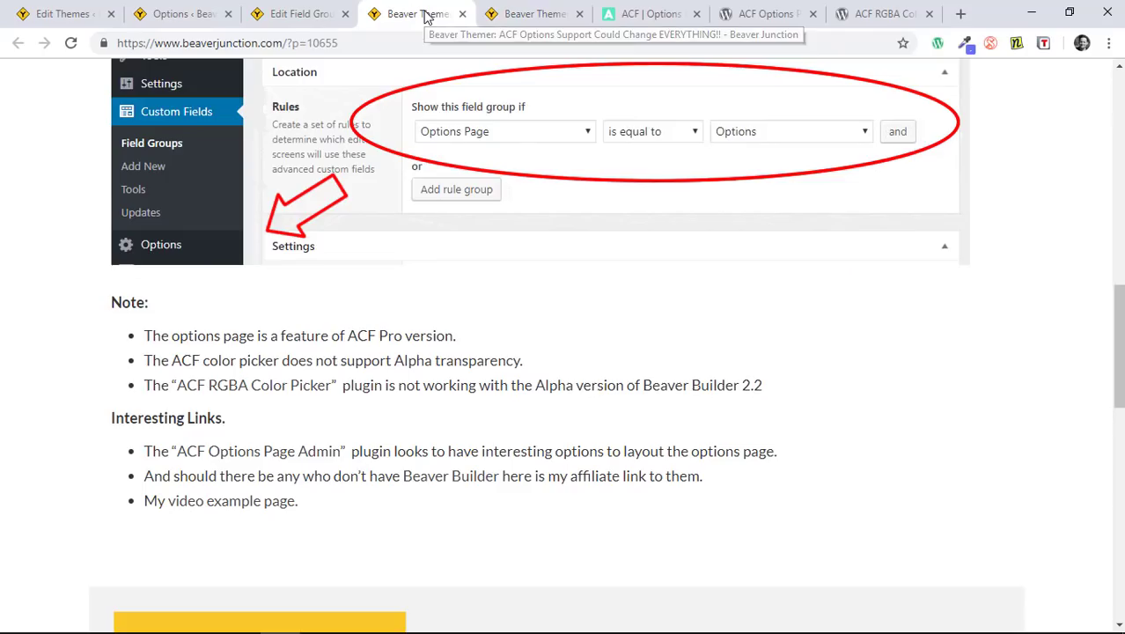
scroll(555, 303, up, 5)
scroll(555, 303, up, 5)
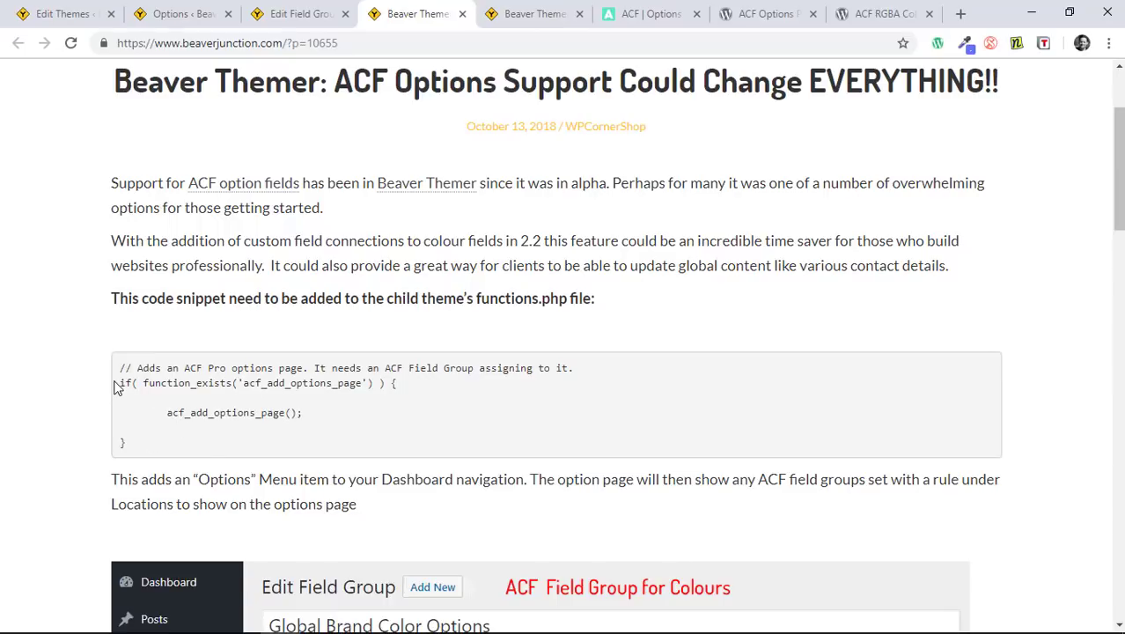
click(72, 15)
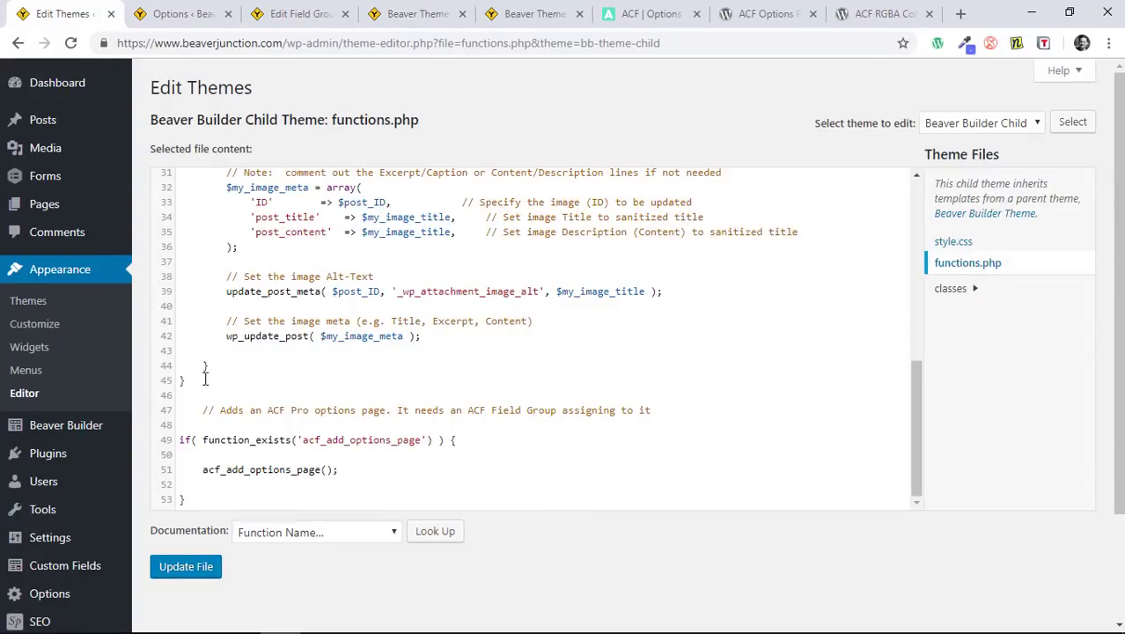
- Scan functions.php, then view the ACF Options page and the Global Content field group
scroll(97, 369, down, 1)
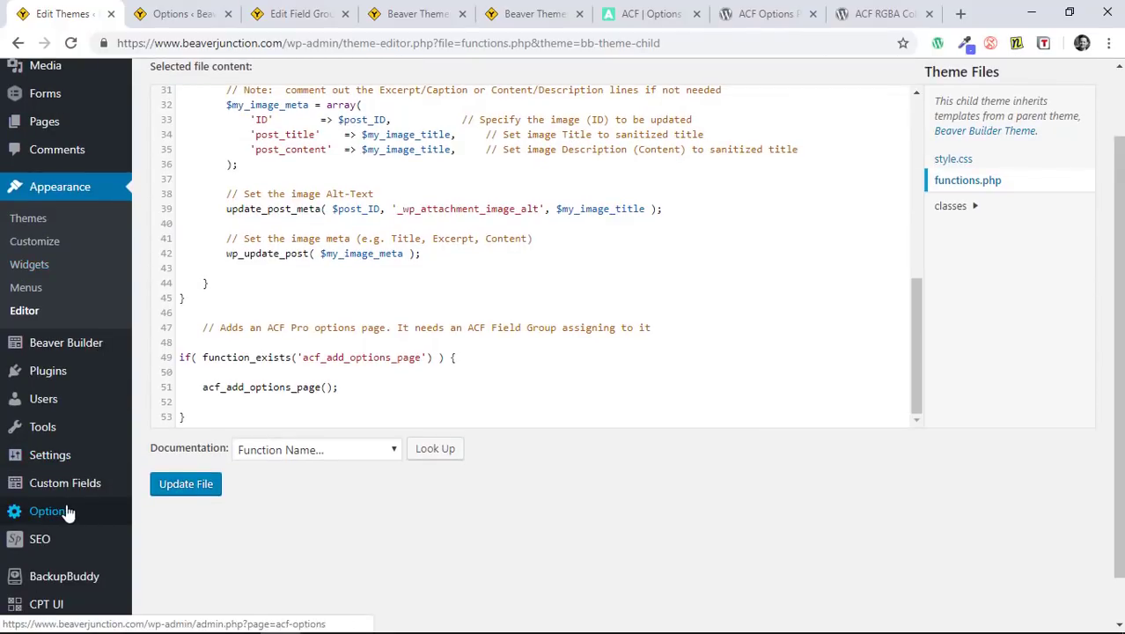
click(174, 15)
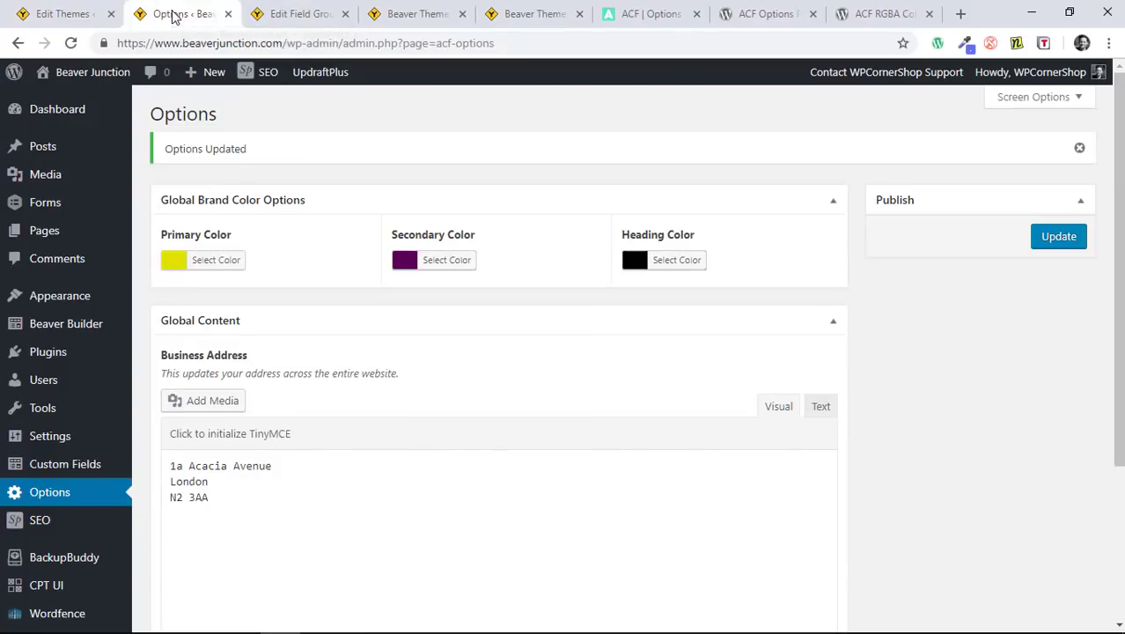
mouse_move(81, 473)
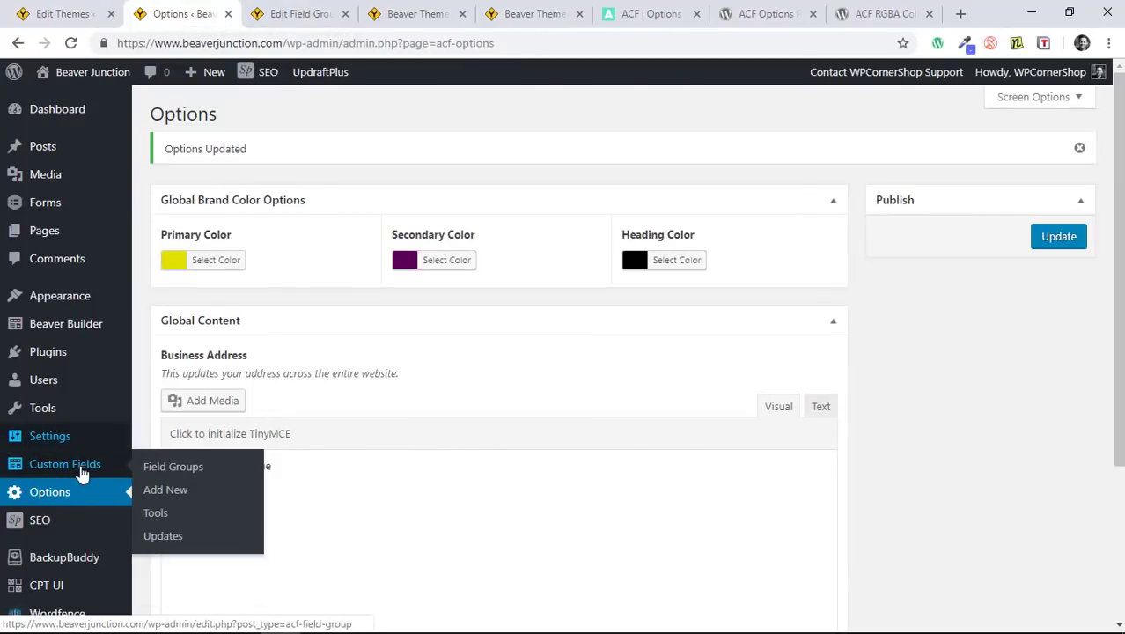
click(304, 14)
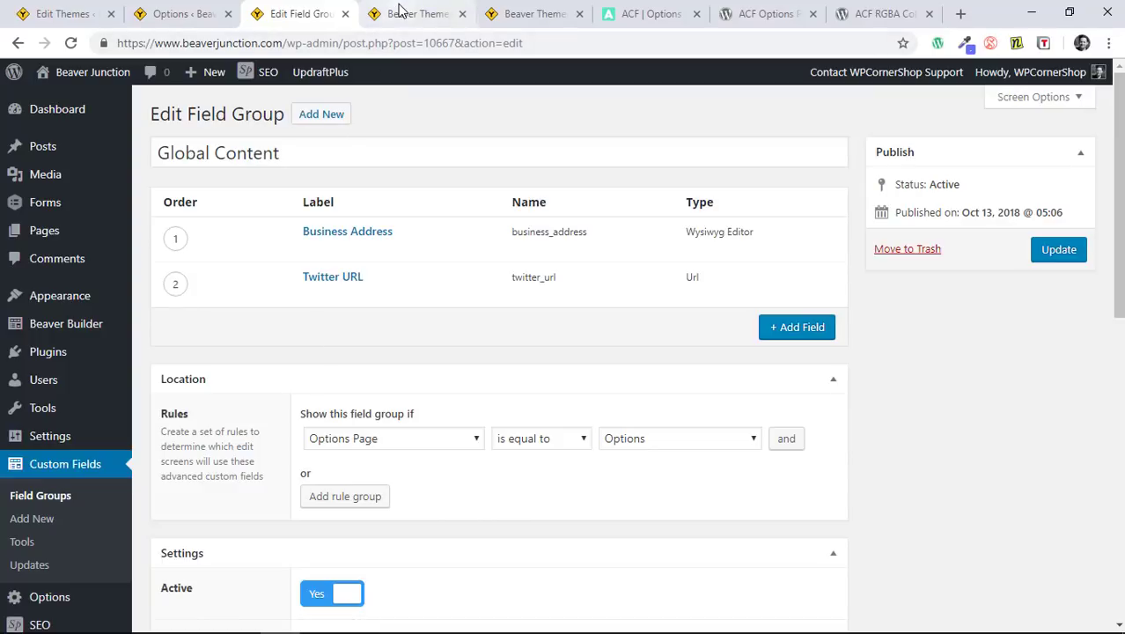
- Delete heading_color from the heading Color's ACF Option Field connection and save, turning the heading white
click(515, 16)
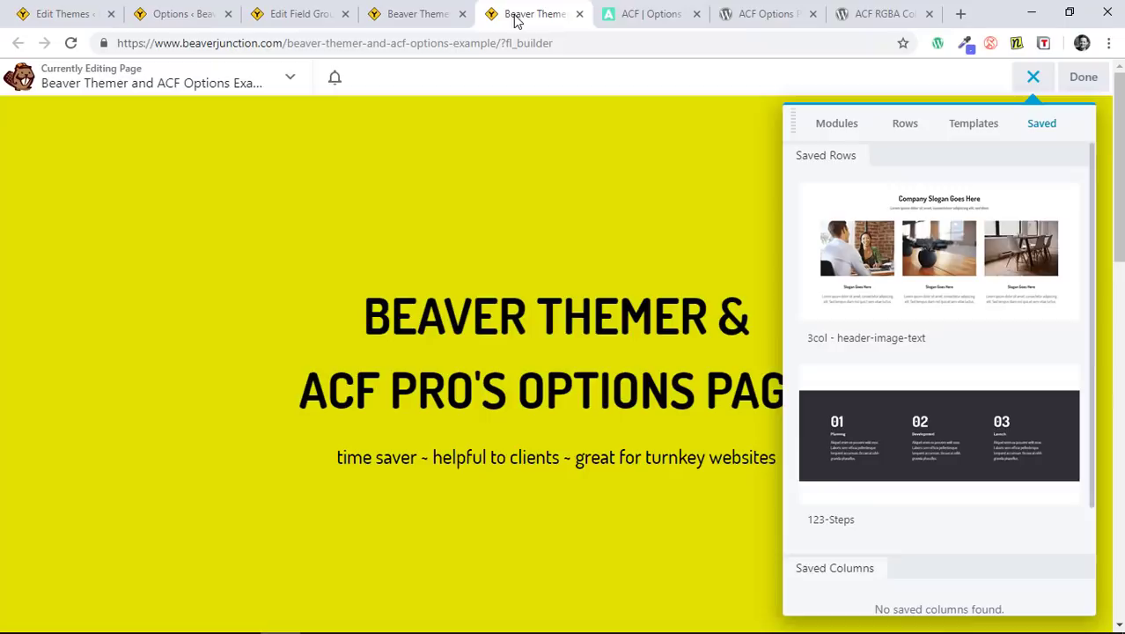
click(550, 387)
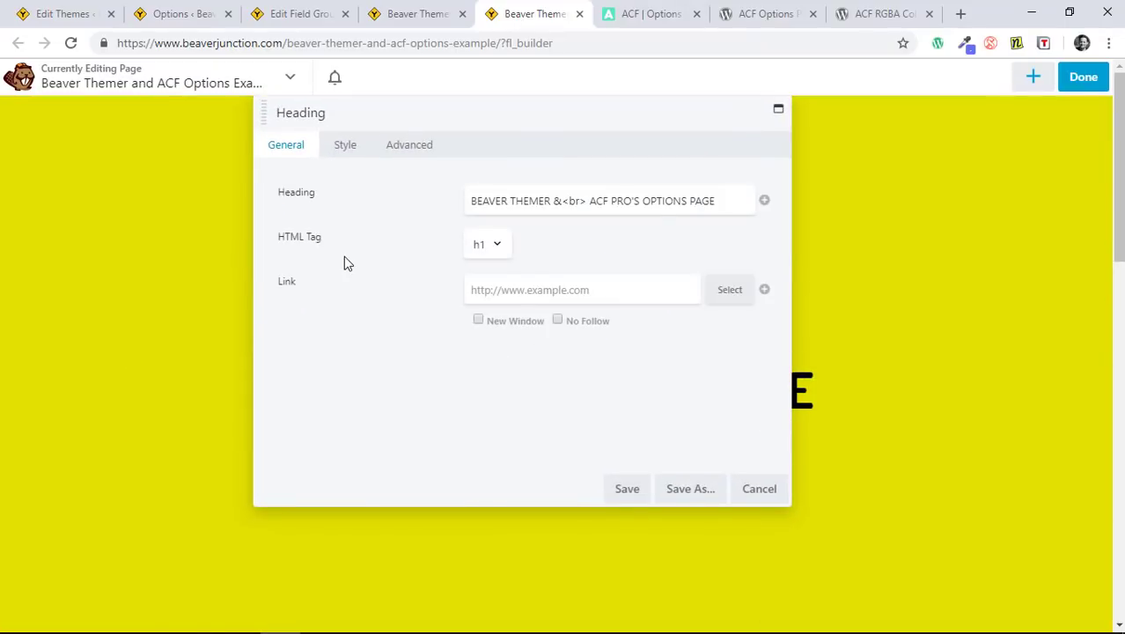
click(343, 147)
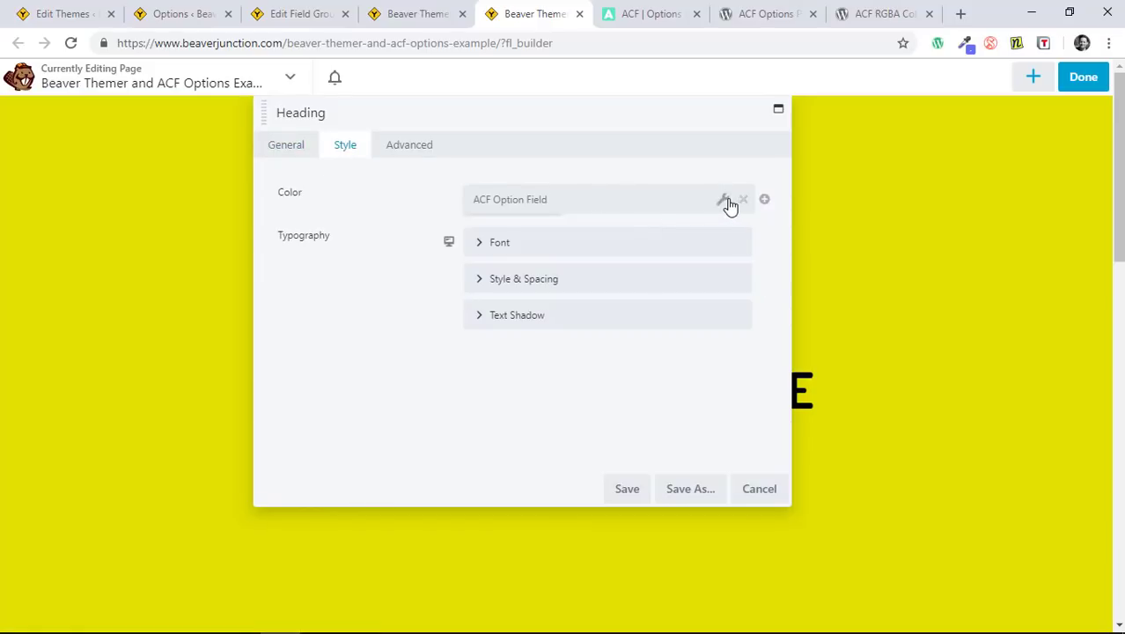
click(723, 200)
click(572, 173)
drag(572, 174, 475, 183)
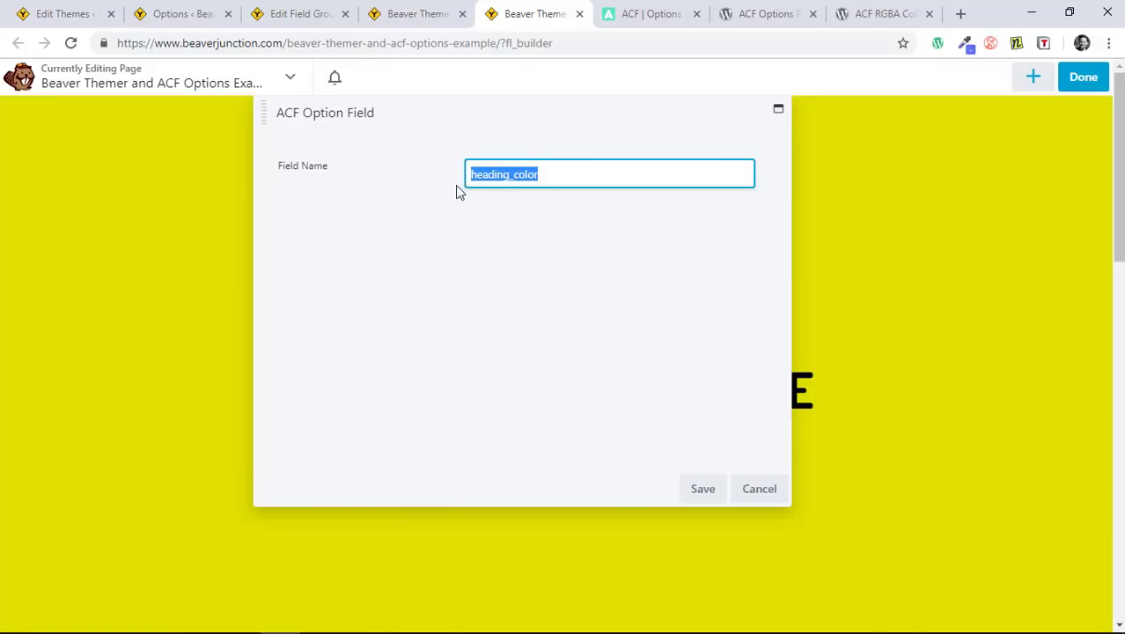
key(BackSpace)
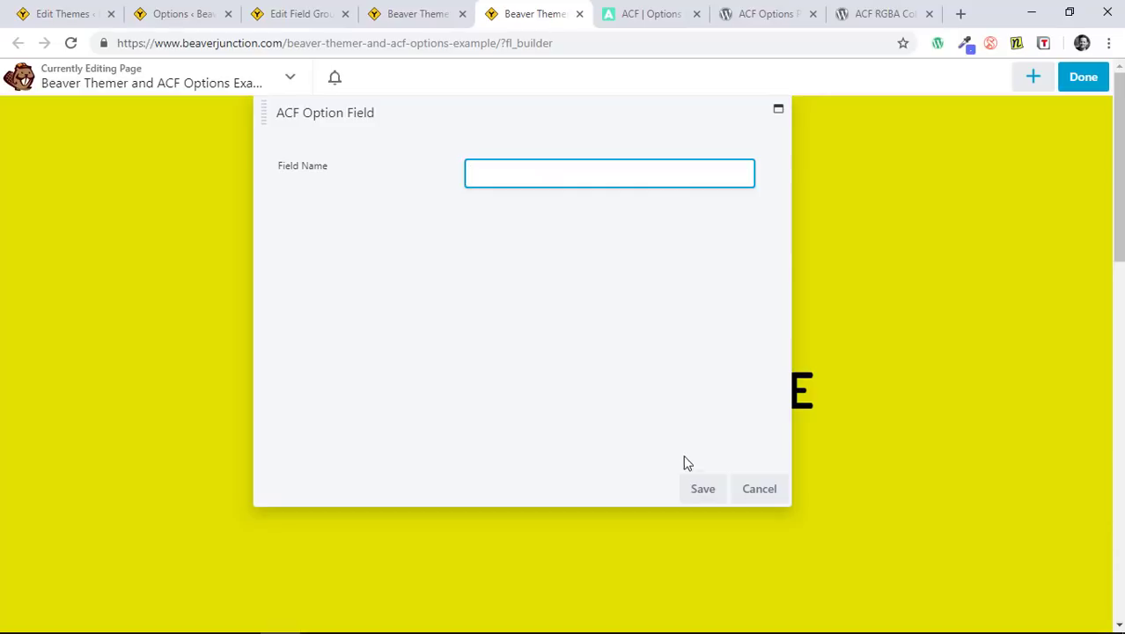
click(701, 487)
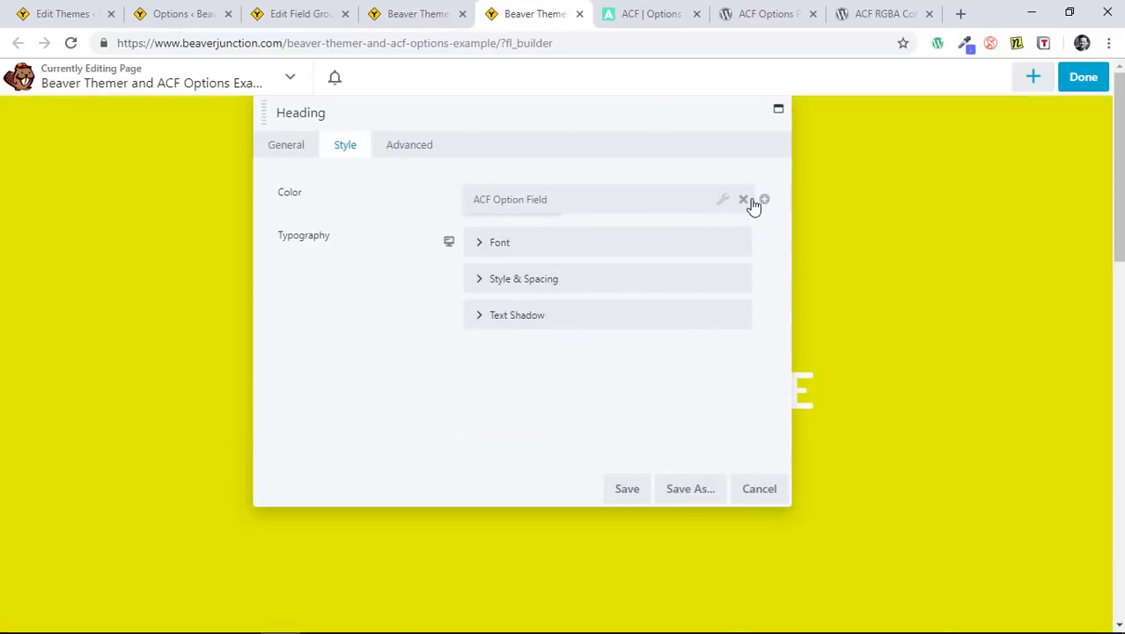
- Reconnect the heading Color to the ACF Option Field heading_color and save the Heading settings
drag(672, 121, 459, 136)
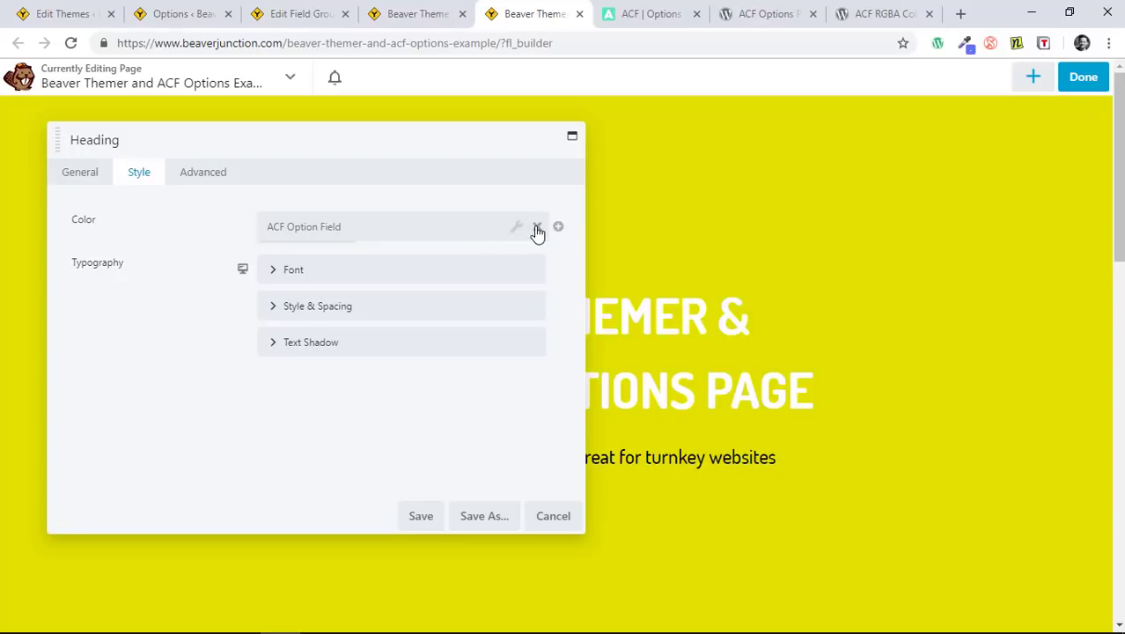
click(536, 227)
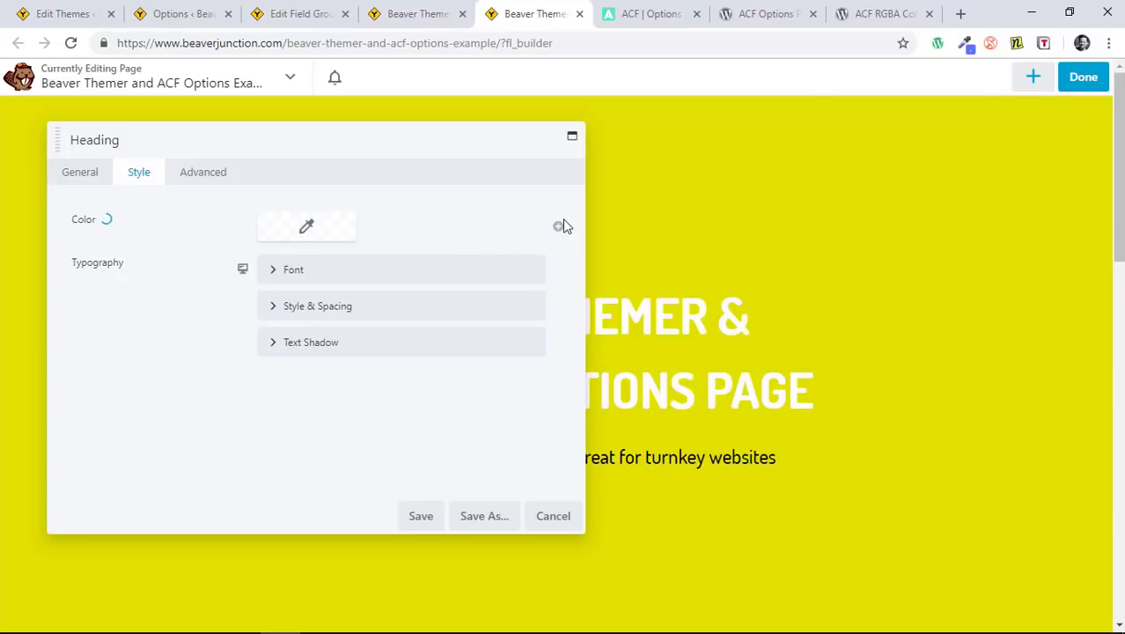
click(558, 229)
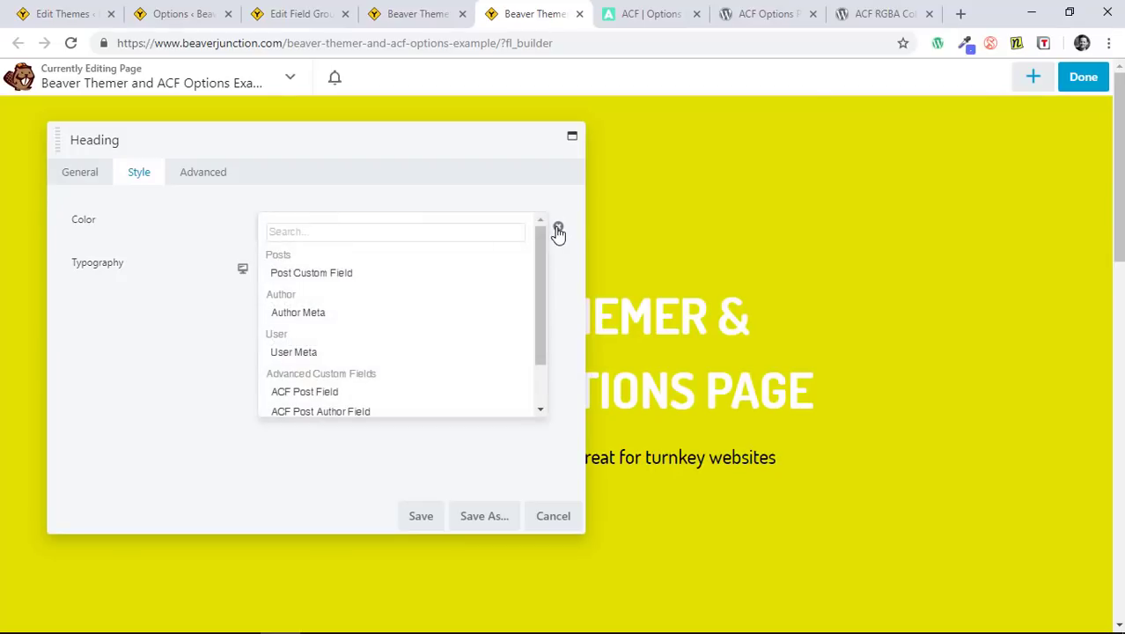
drag(534, 288, 534, 326)
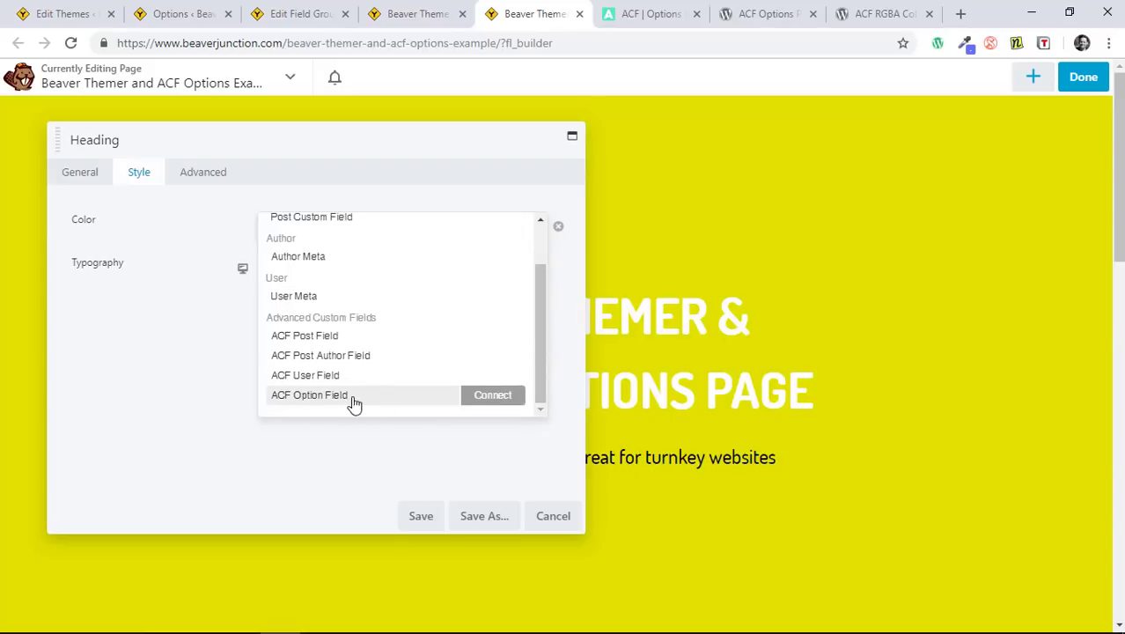
click(492, 395)
click(292, 203)
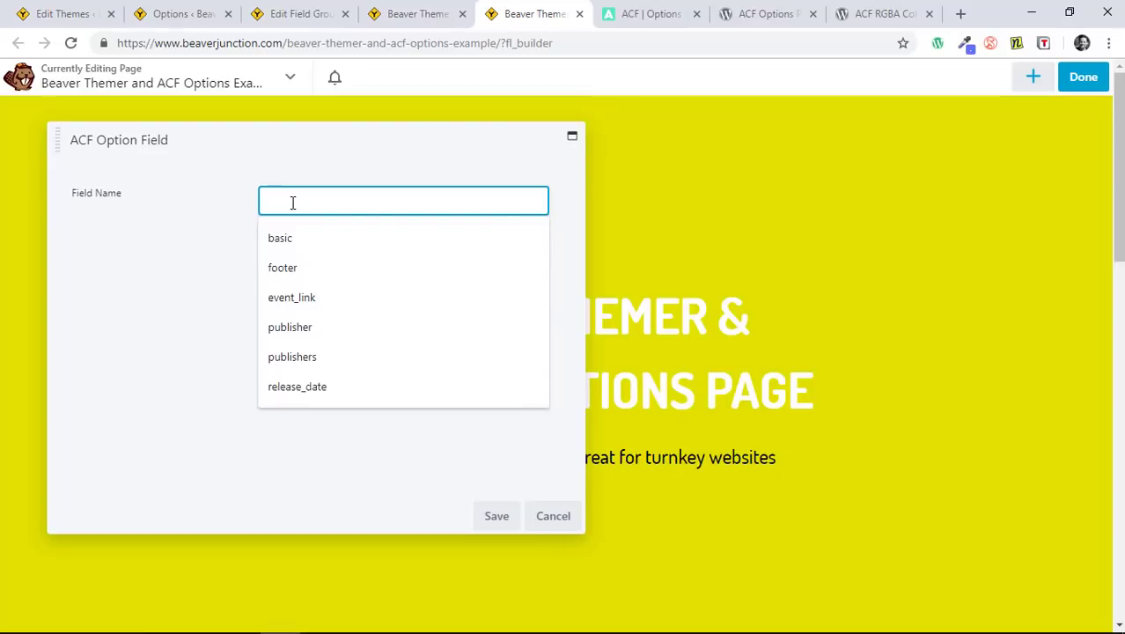
text(heading_color)
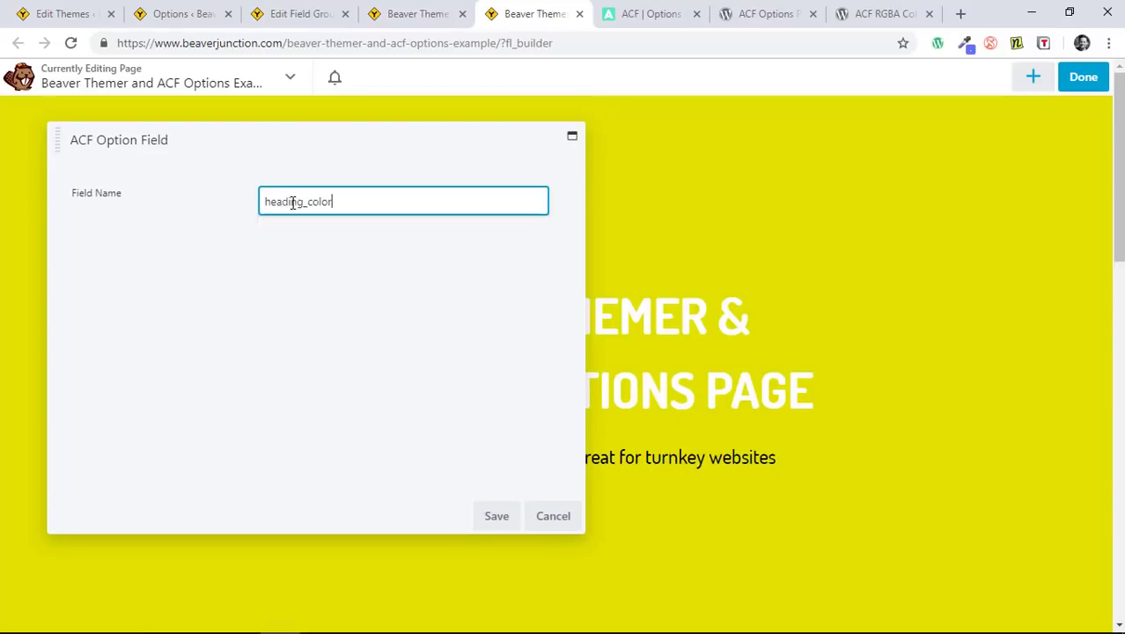
click(114, 319)
click(489, 517)
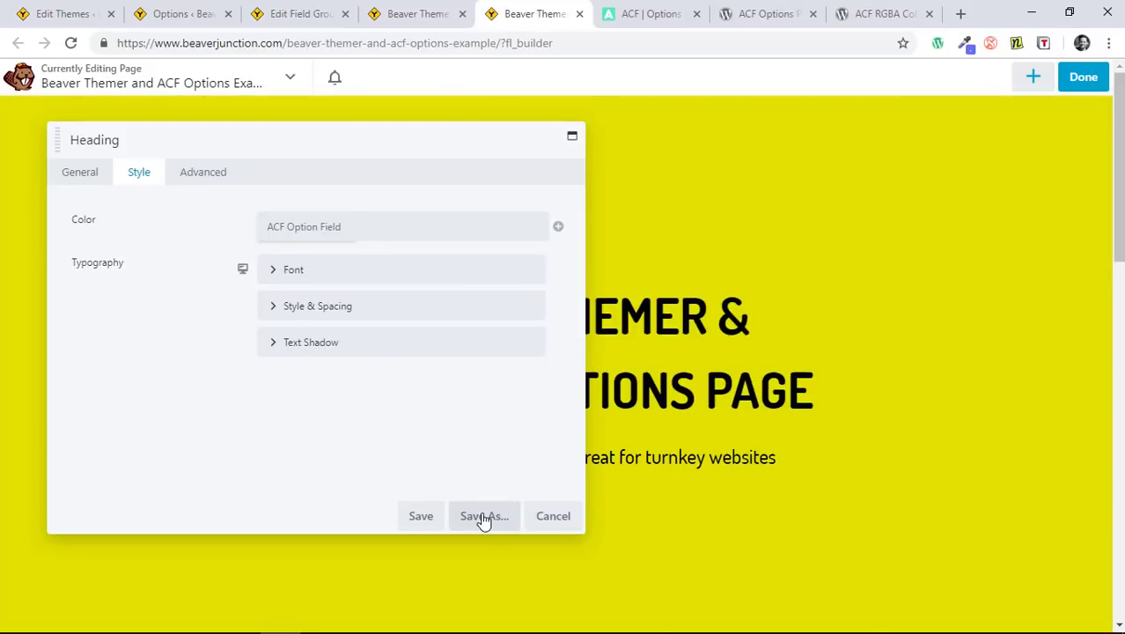
click(567, 523)
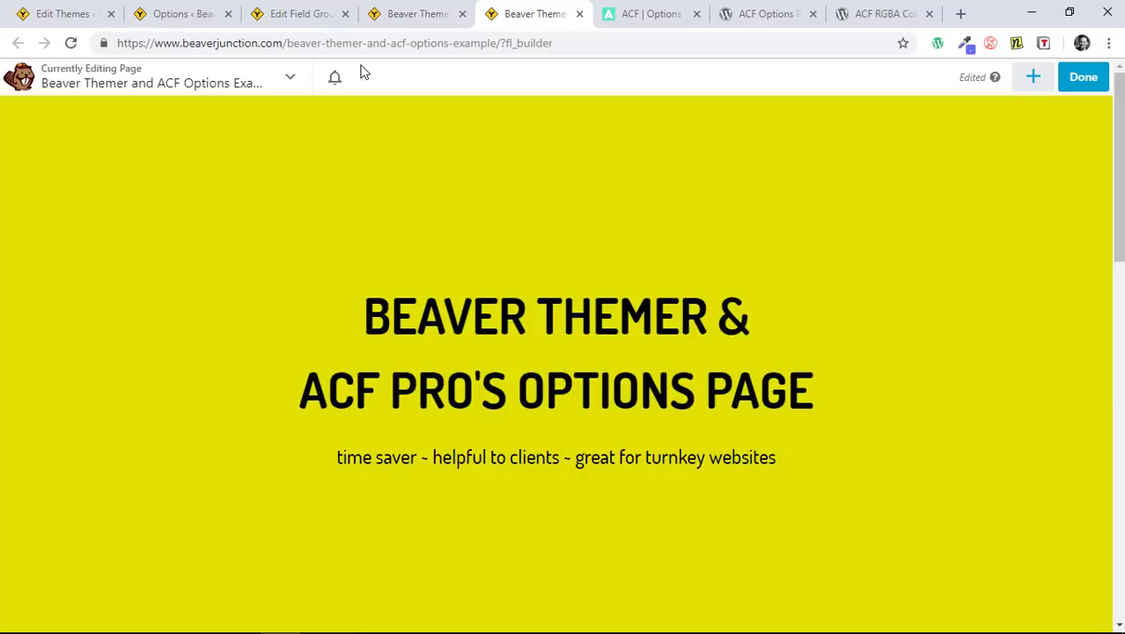
- Skim the ACF RGBA Color Picker plugin description, then switch to the ACF Options Page Admin plugin page
click(880, 15)
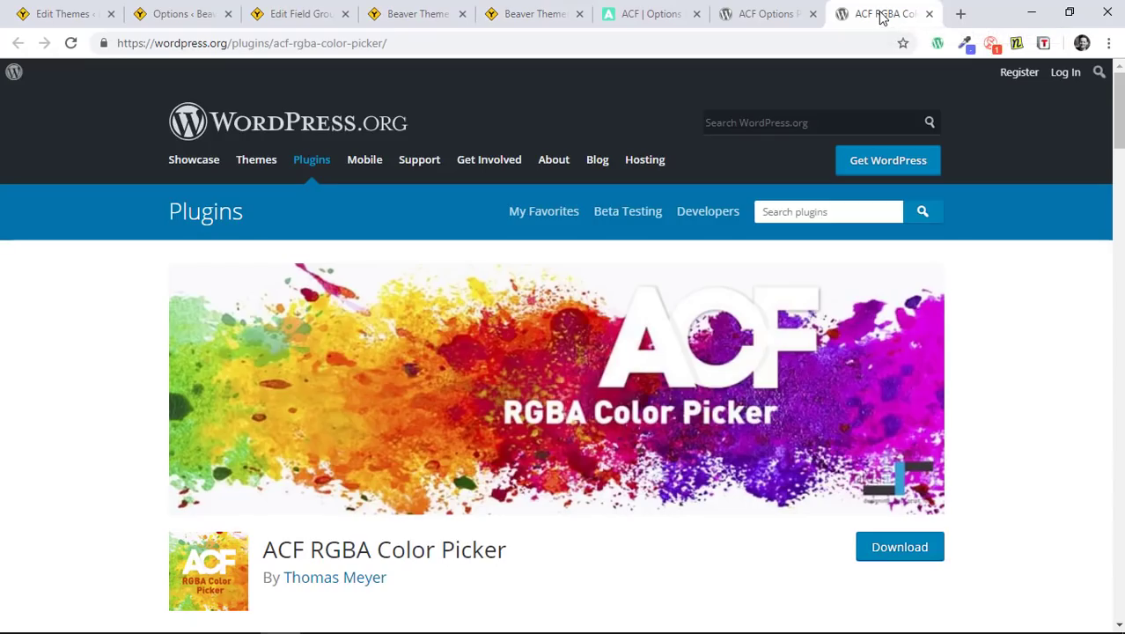
scroll(564, 283, down, 4)
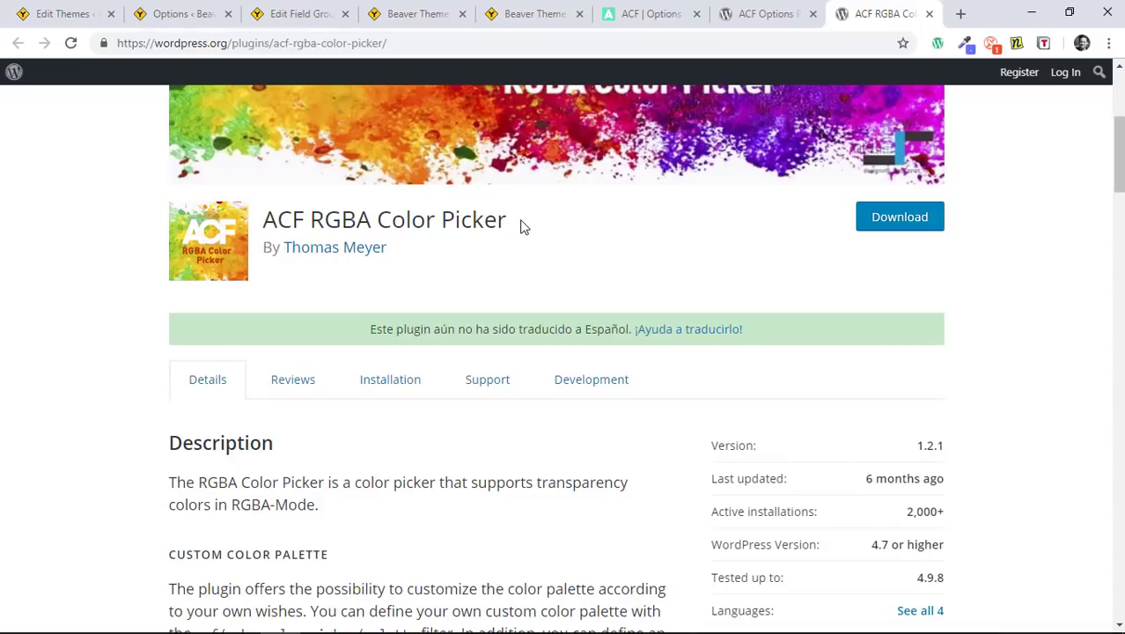
click(753, 18)
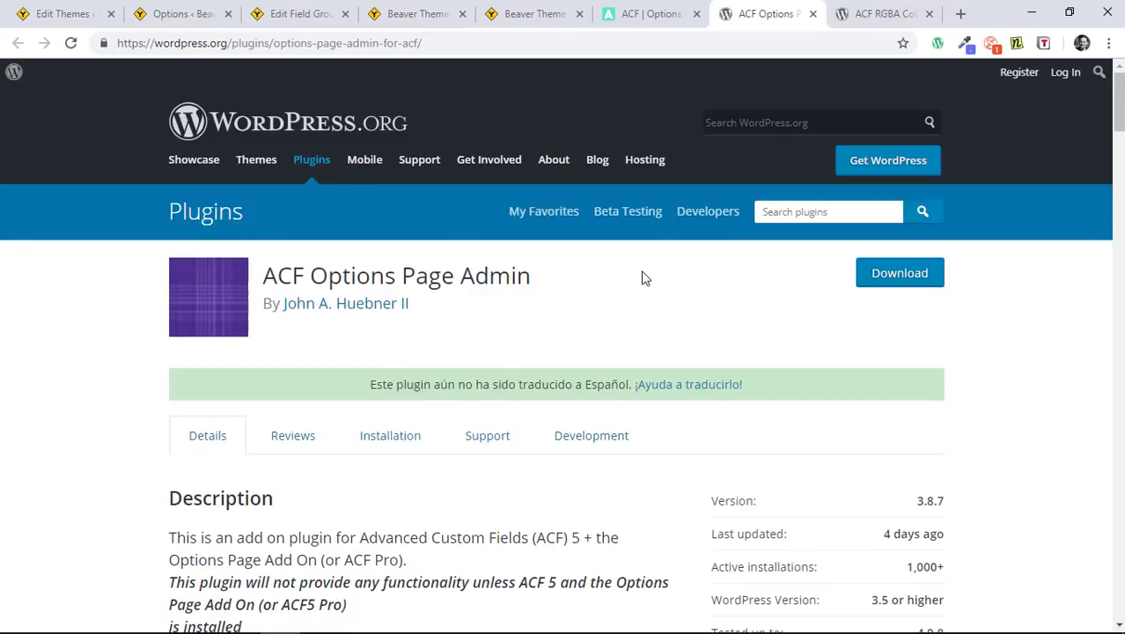
- Scroll the ACF Options Page Admin description down to the Options Page Advanced Settings screenshot
scroll(643, 278, down, 12)
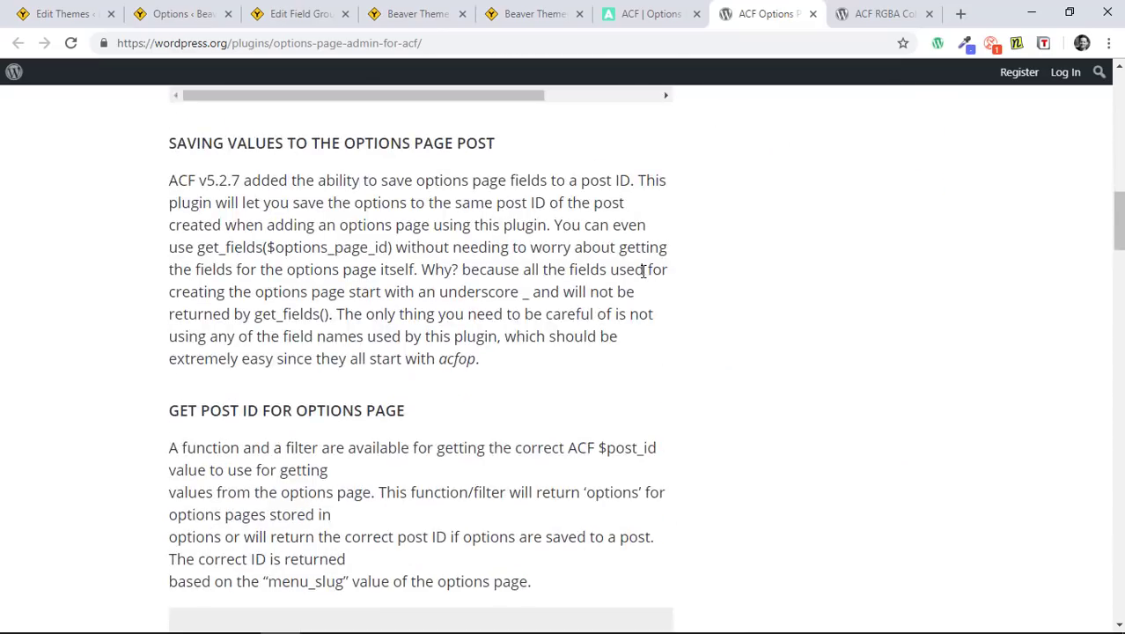
scroll(643, 274, down, 18)
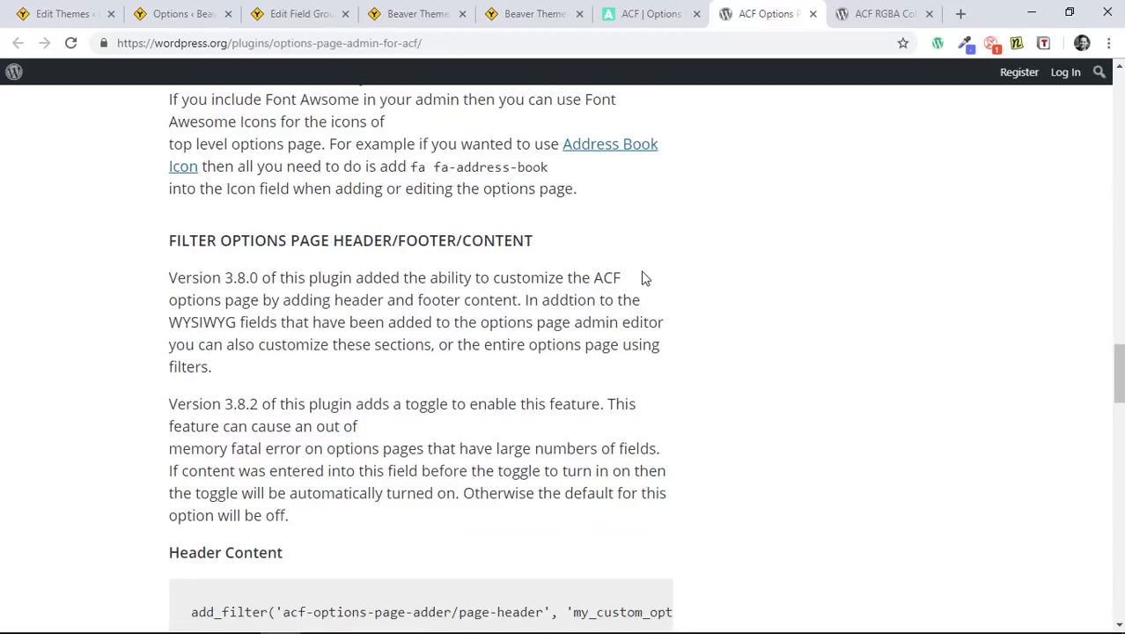
scroll(643, 278, down, 15)
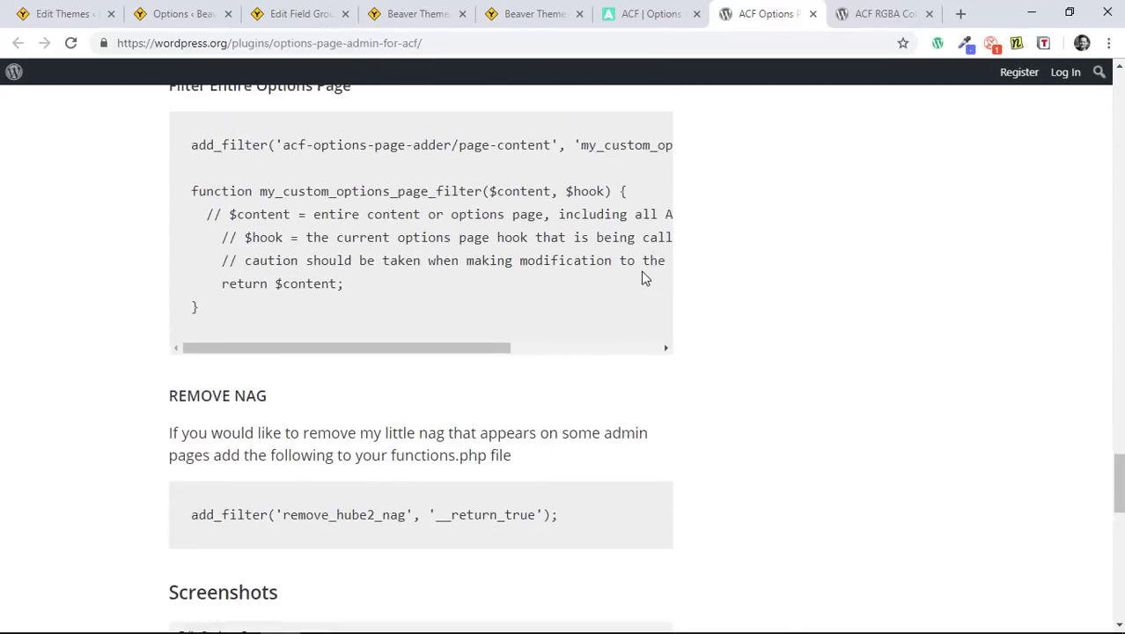
scroll(642, 278, down, 7)
scroll(645, 271, up, 2)
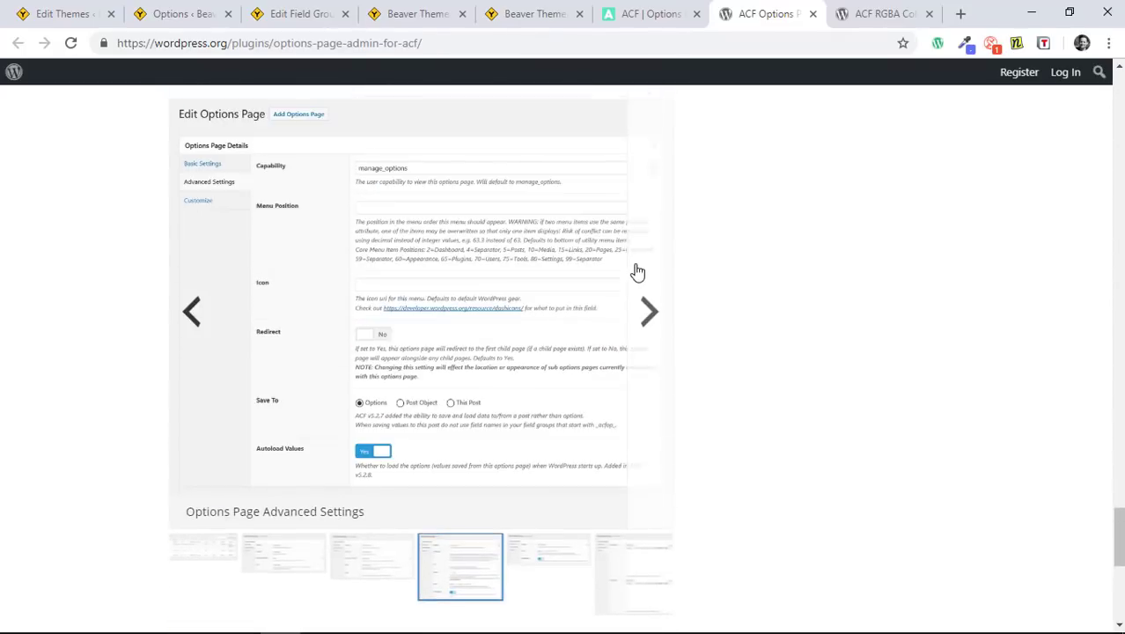